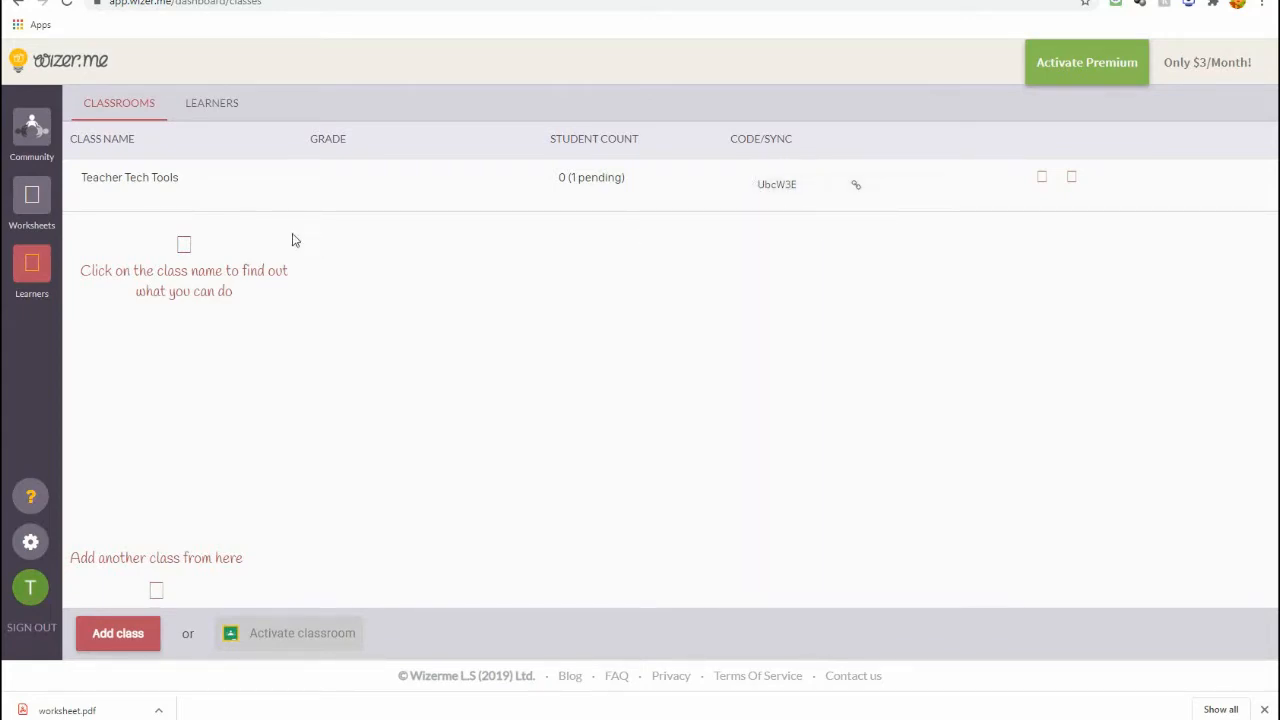
- Approve the pending learner in the Teacher Tech Tools class roster and view the class's assignments
click(120, 181)
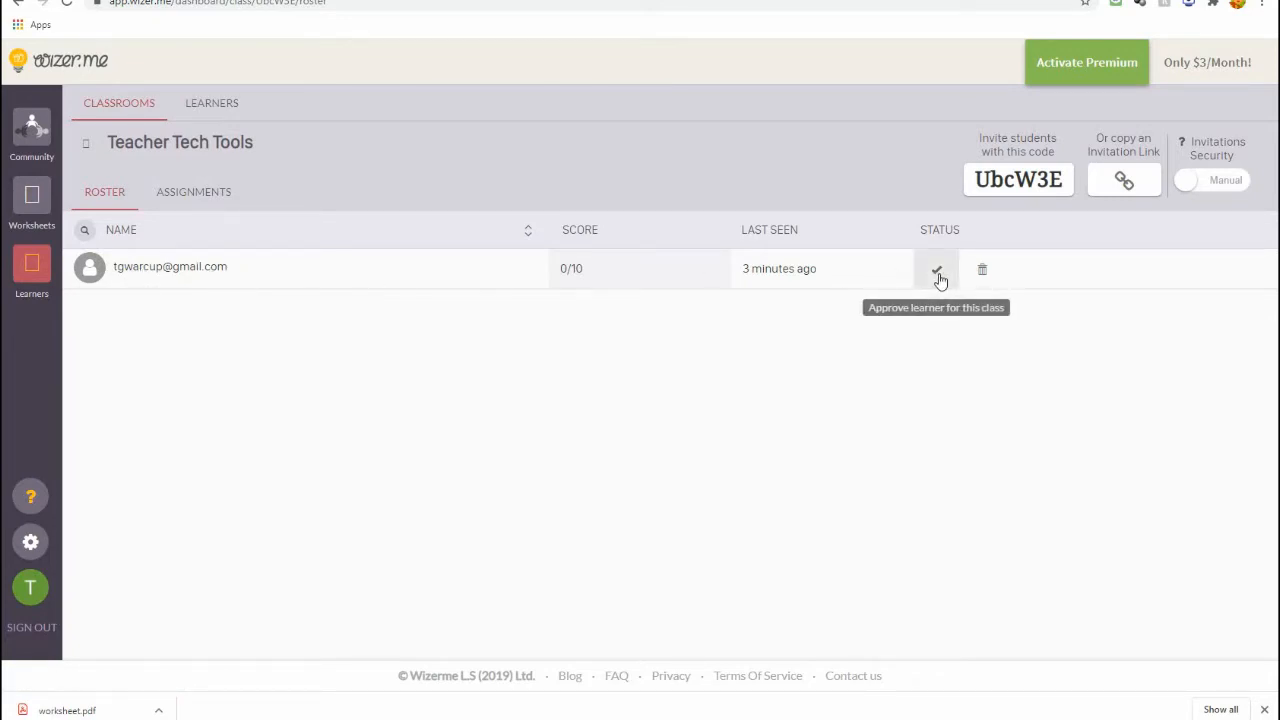
click(938, 274)
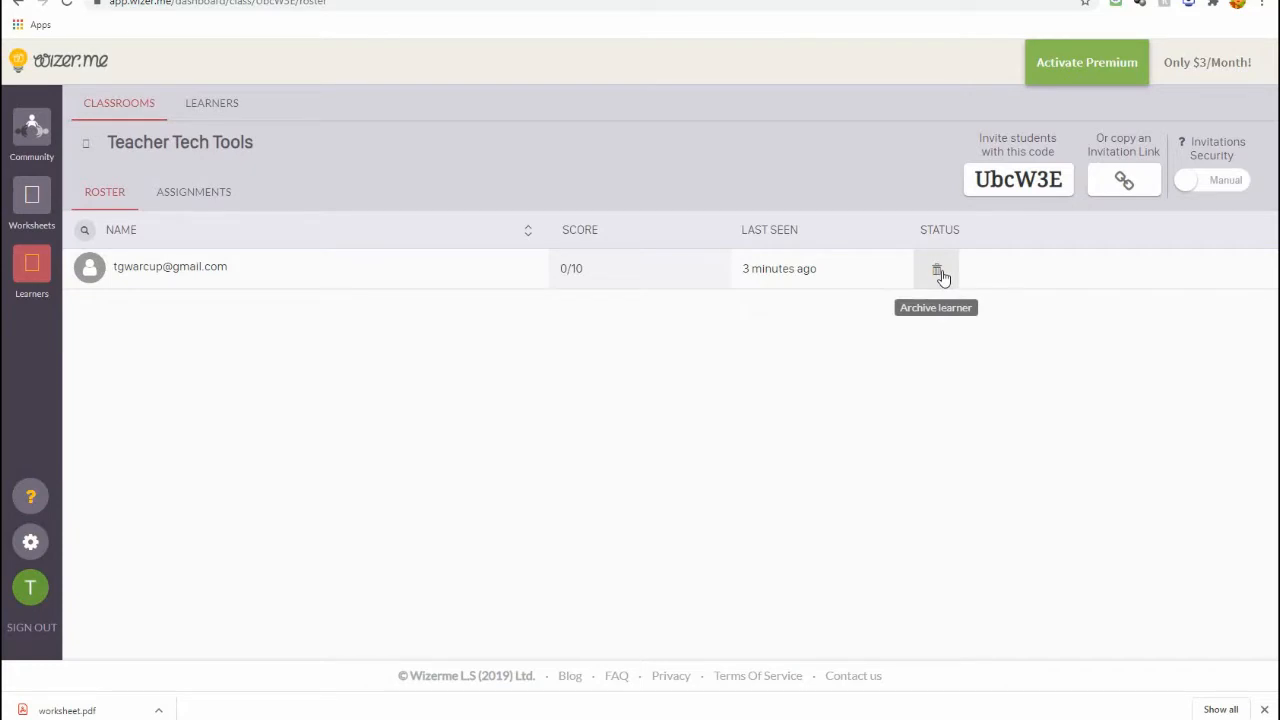
click(193, 191)
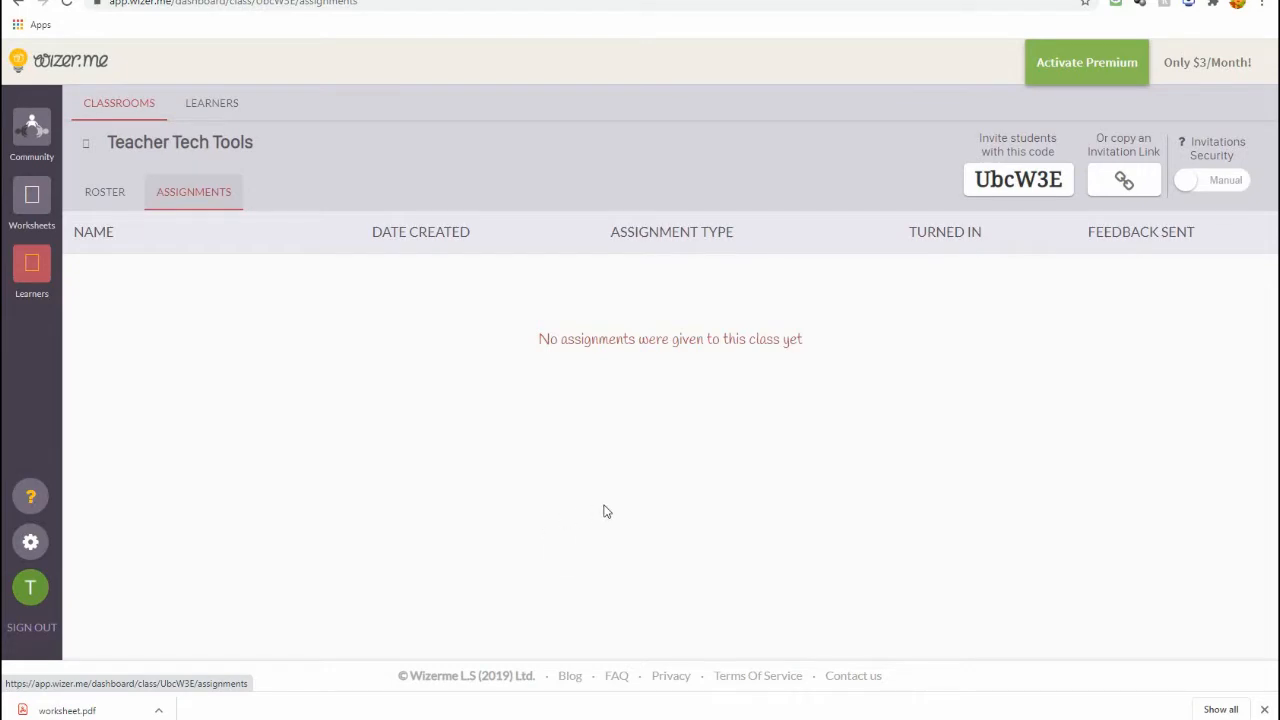
- Go to the worksheet collection and create a new blank worksheet
click(32, 200)
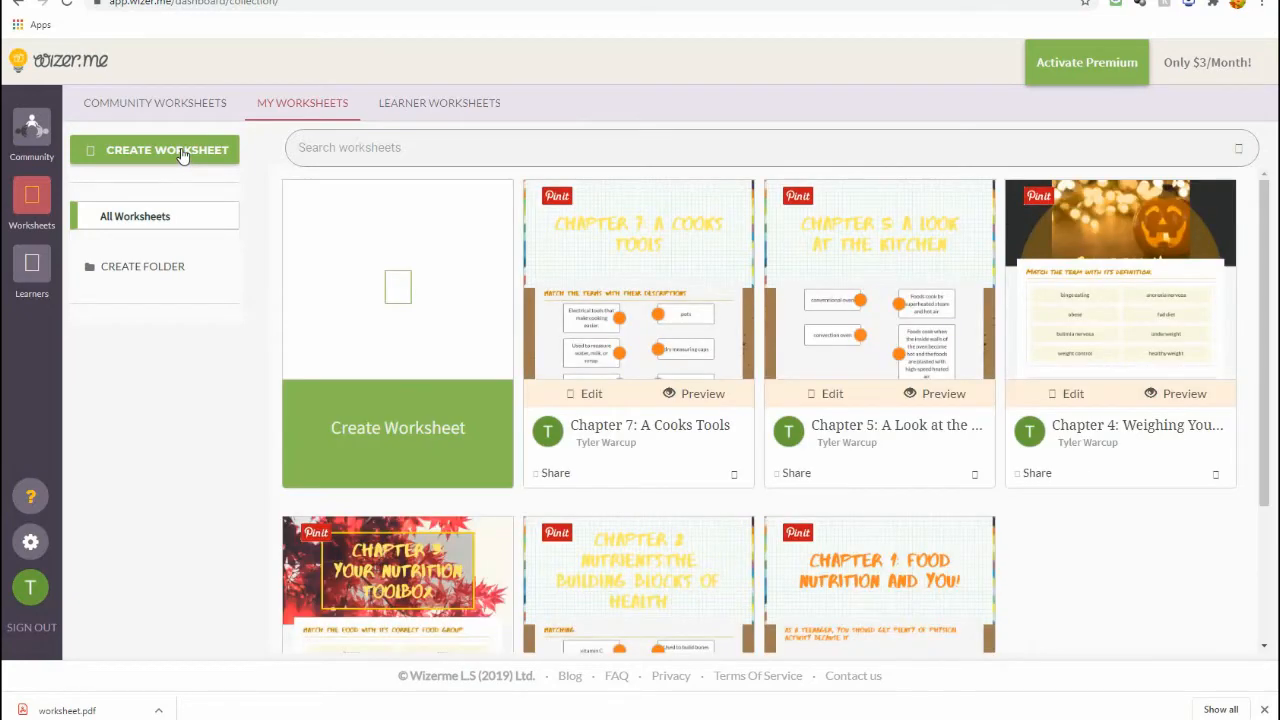
click(421, 319)
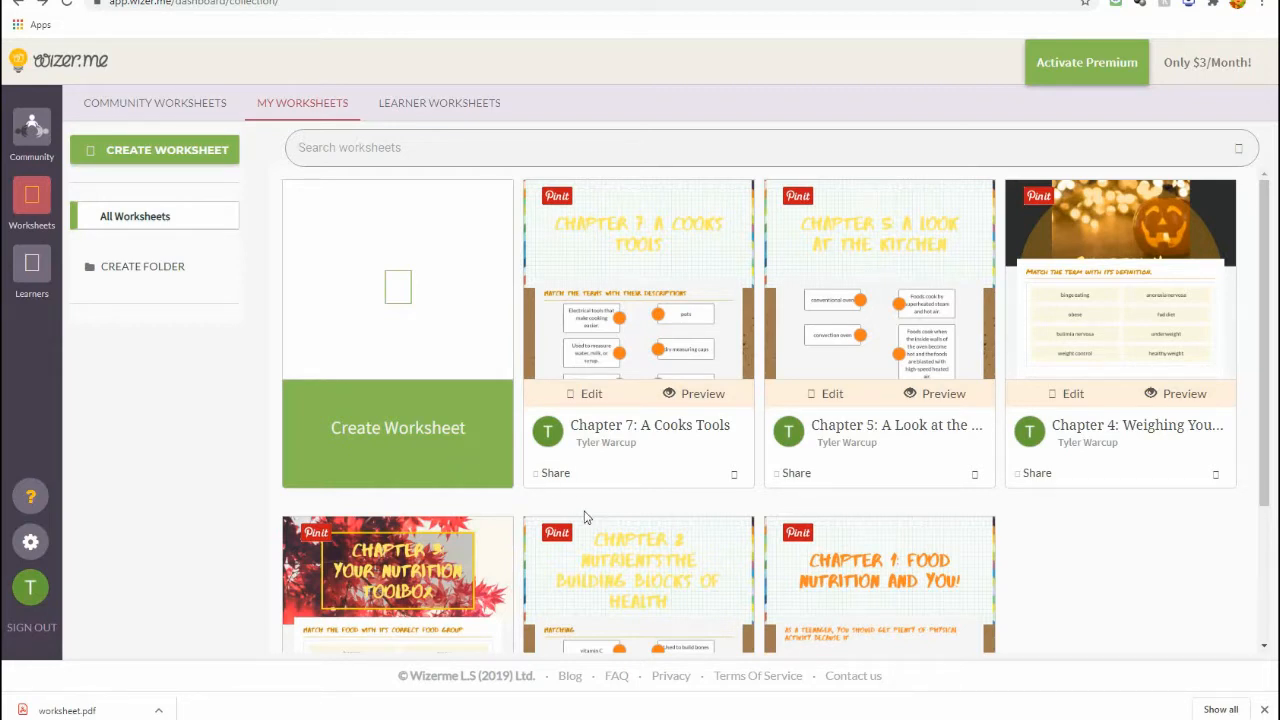
click(543, 432)
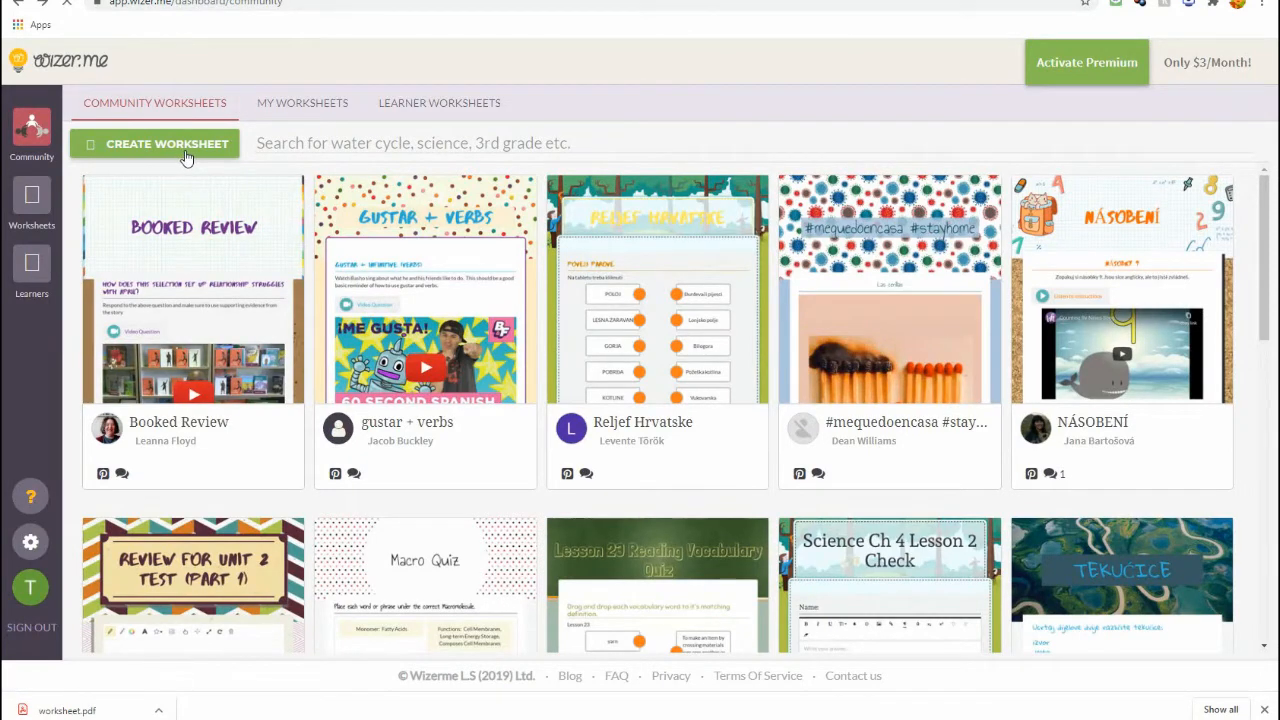
click(185, 157)
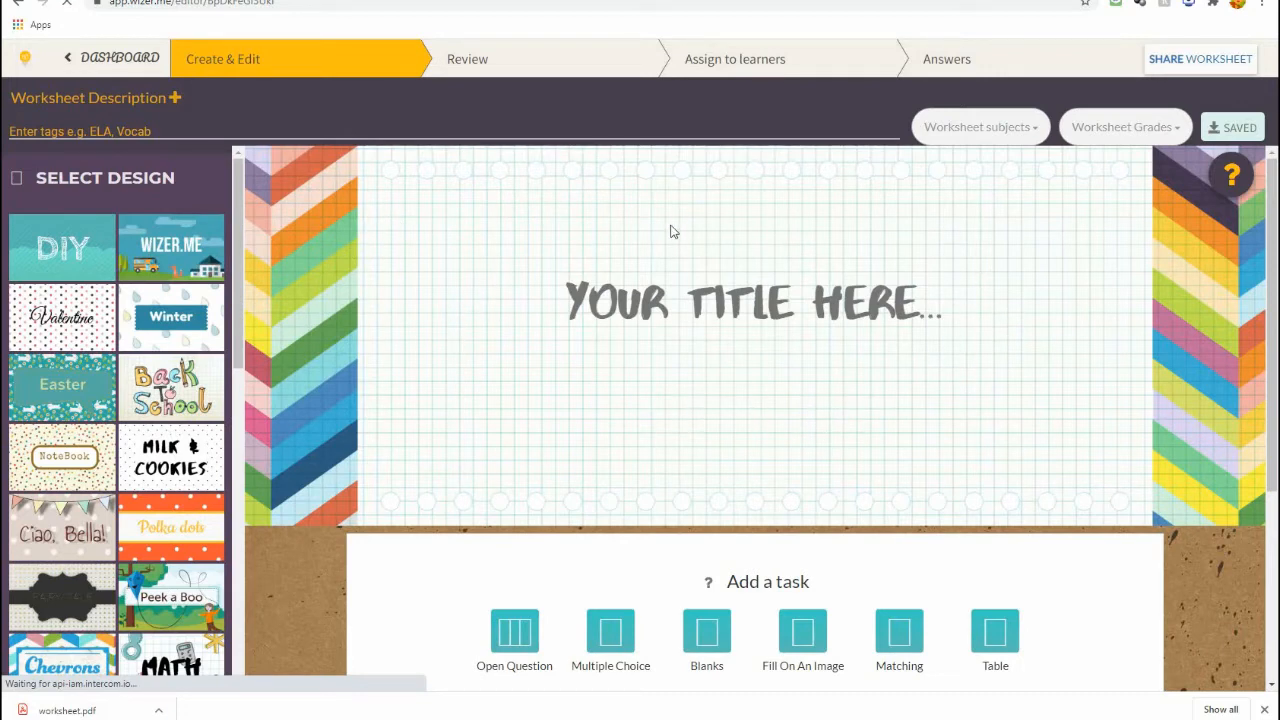
- Title the new worksheet "TEACHER TECH TOOLS"
click(678, 318)
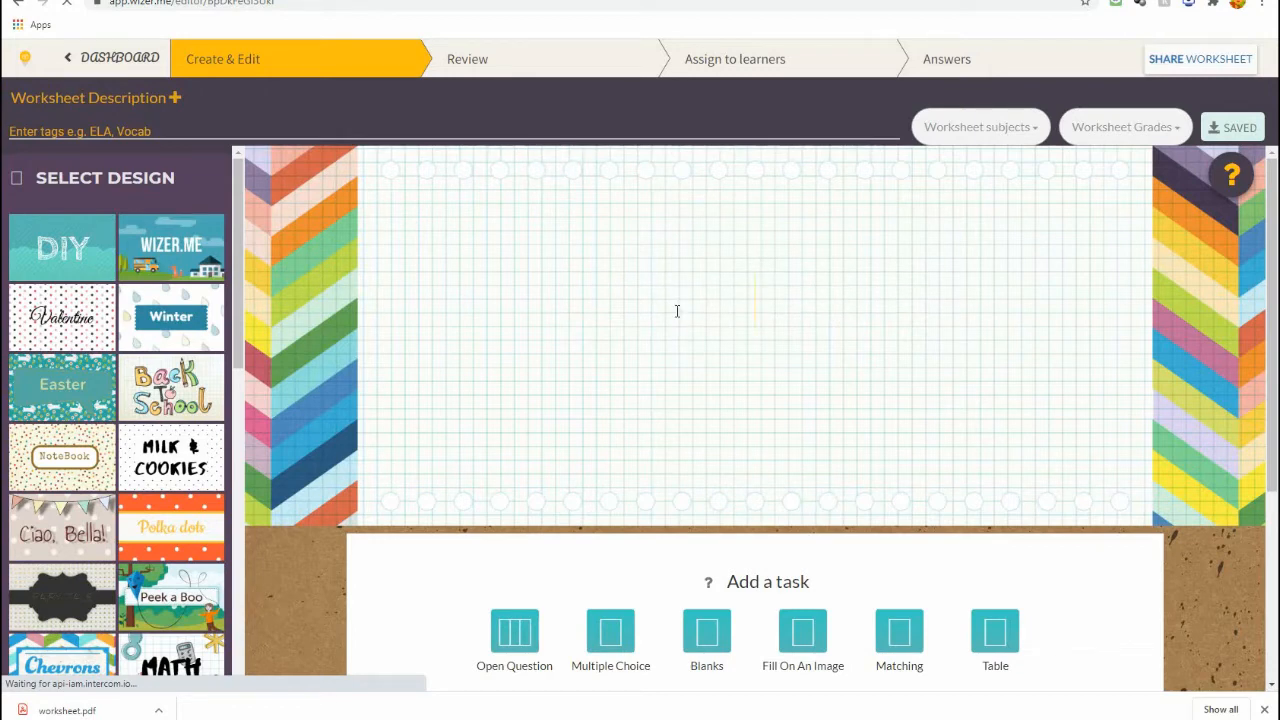
text(TEACHER TE)
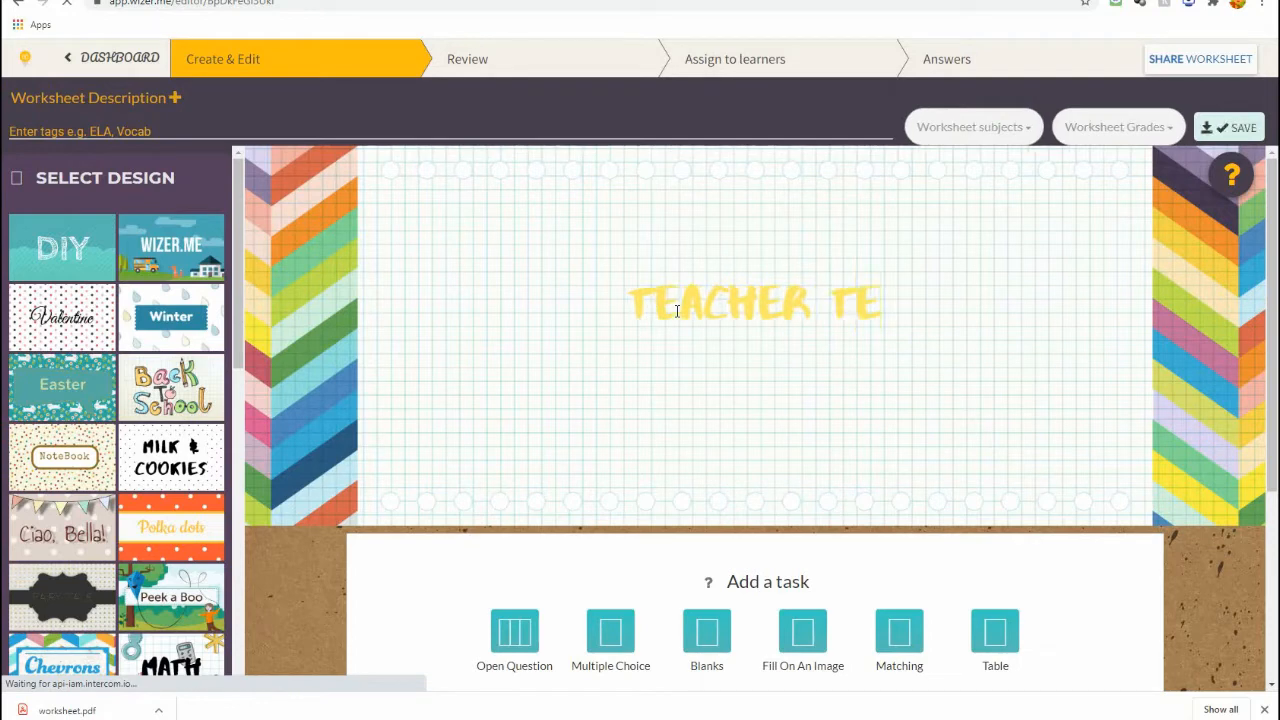
text(CH TOOLS)
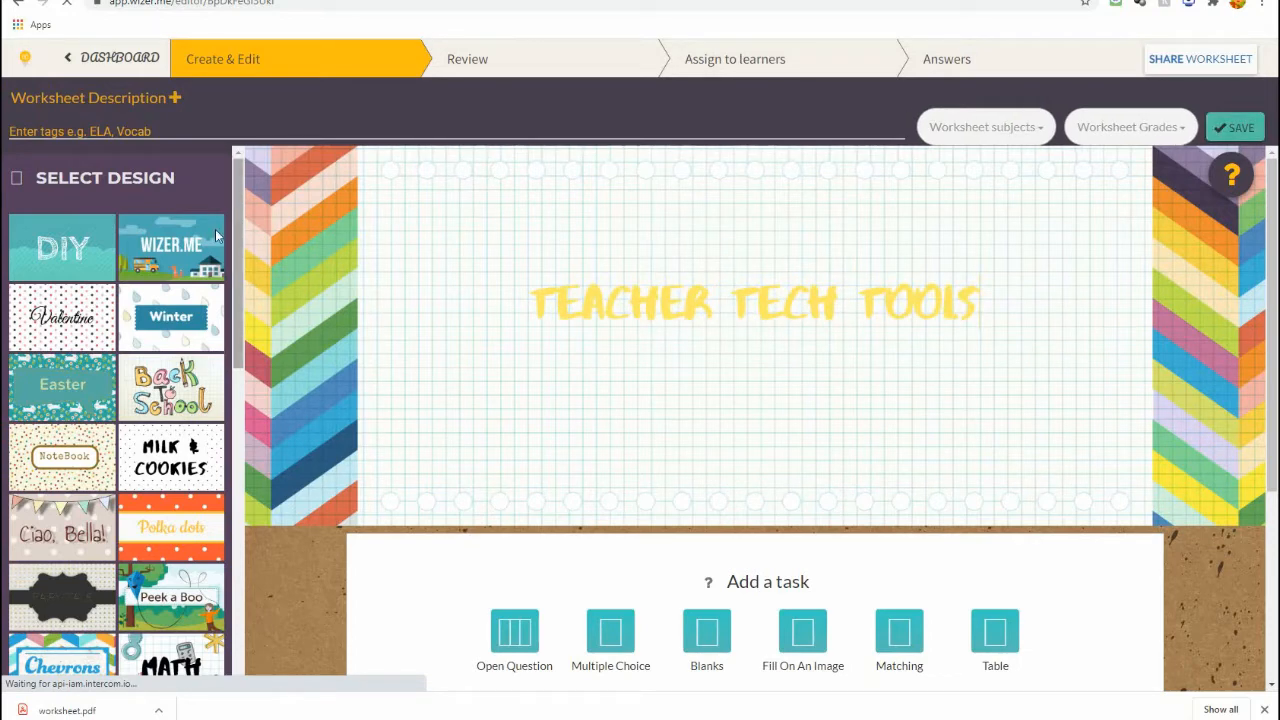
- Open the DIY design options and set the worksheet title's colour to black
drag(238, 258, 177, 218)
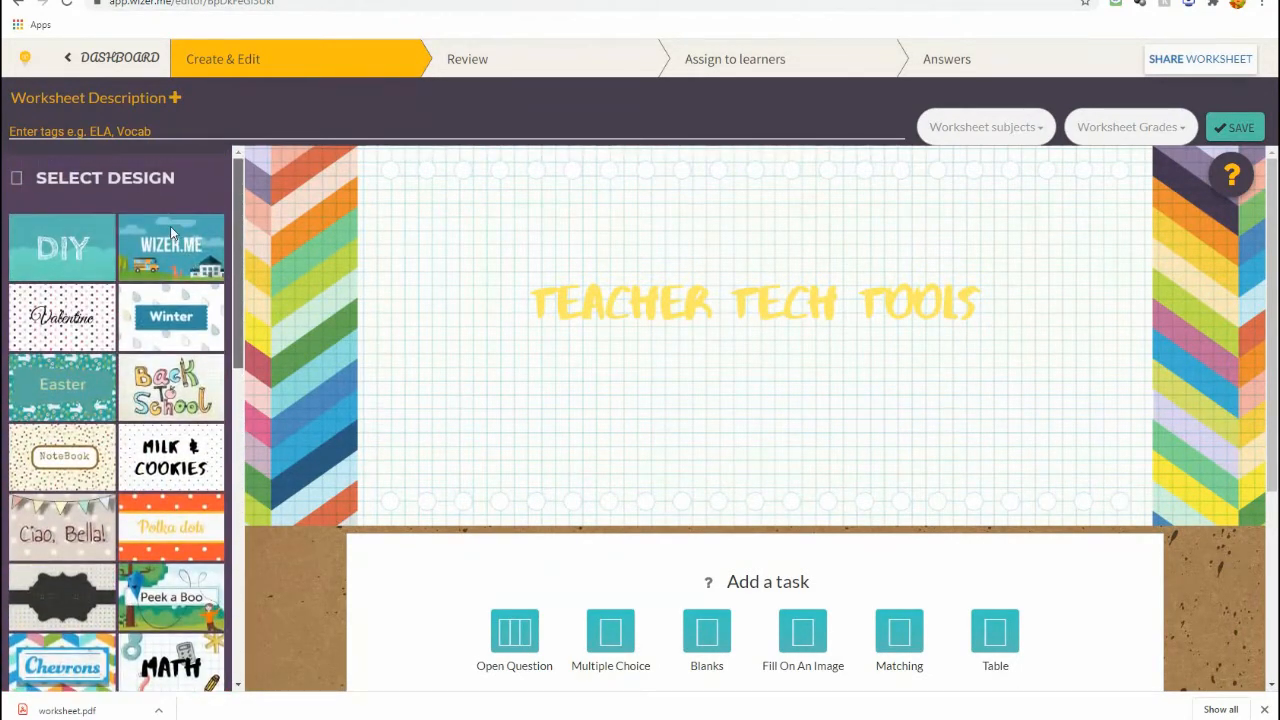
click(77, 254)
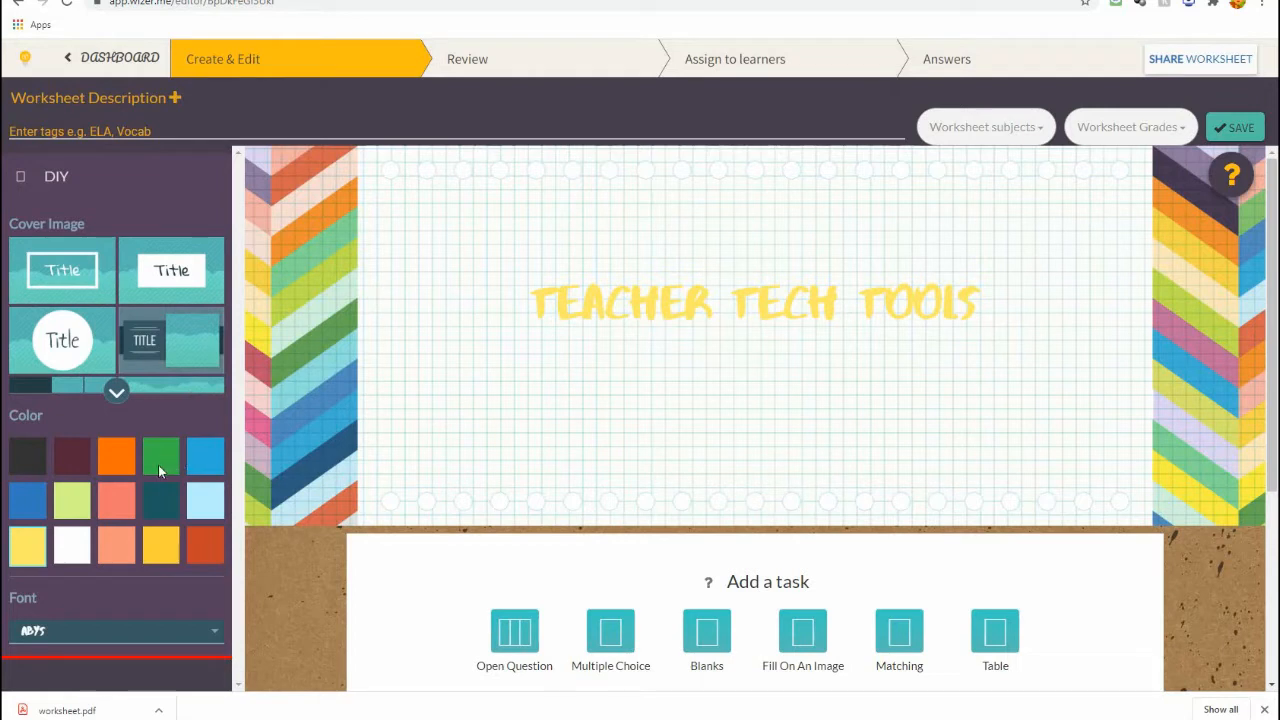
click(28, 456)
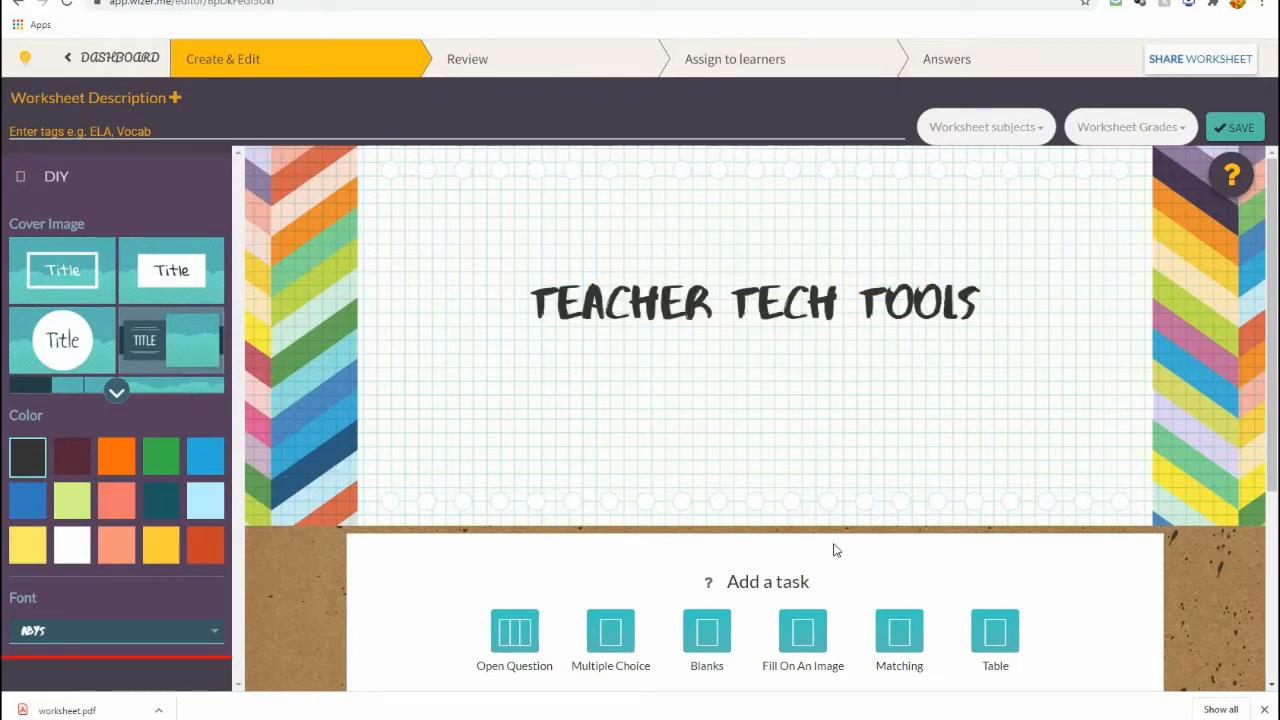
- Add a multiple choice task with the question "What color is the sky?"
scroll(1170, 450, down, 2)
scroll(729, 457, down, 2)
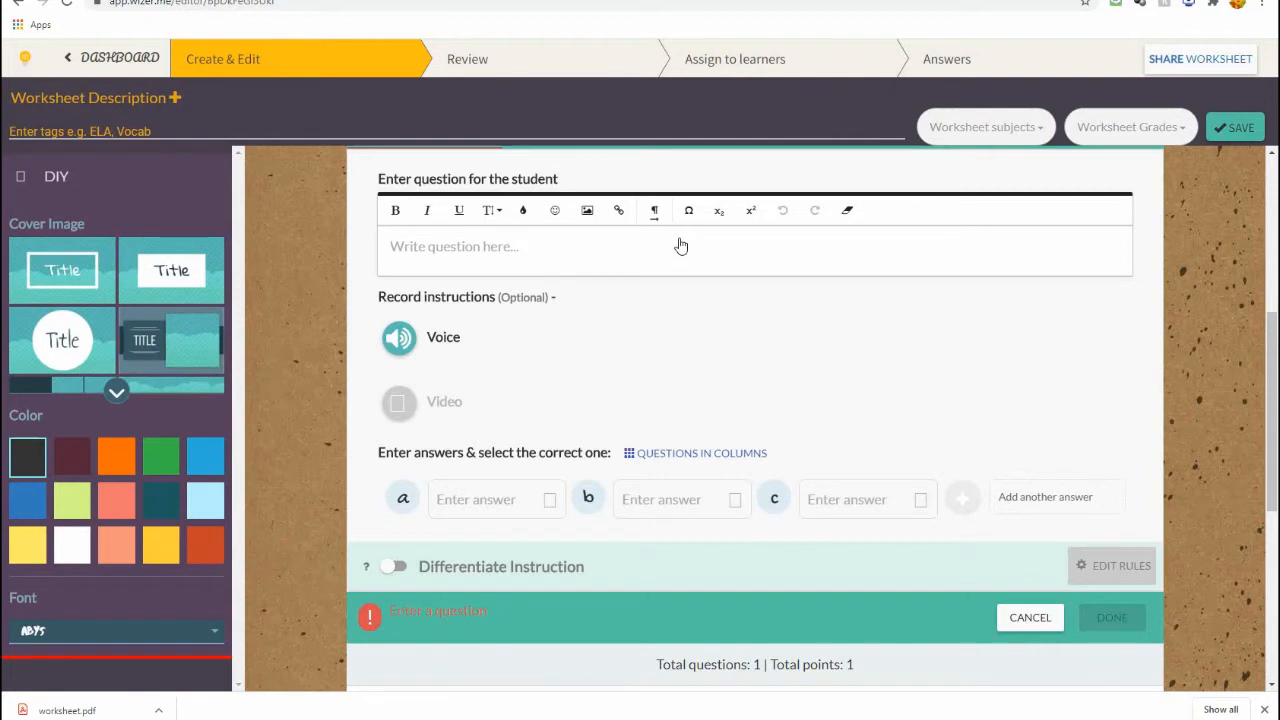
text(What)
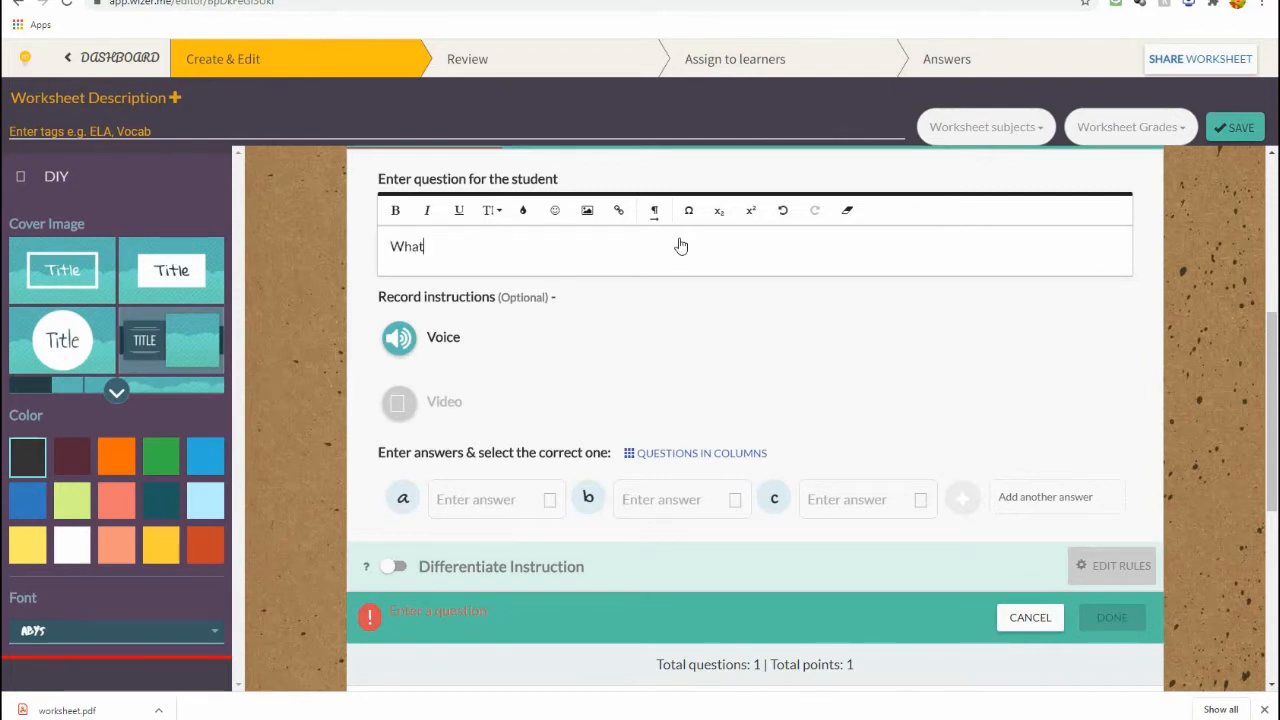
text( color is the )
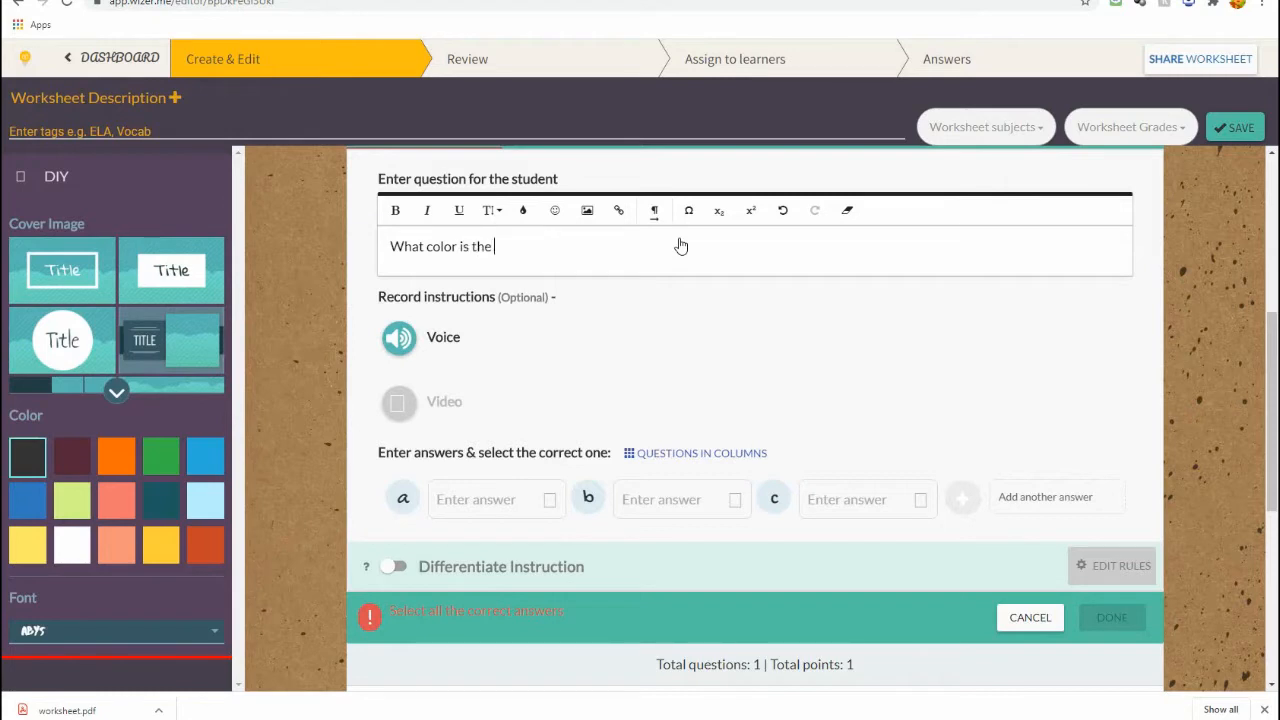
text(sky?)
- Enter the answers Yellow, Green, Blue and Red for the sky question and mark Blue as correct
text(Yellow)
click(652, 510)
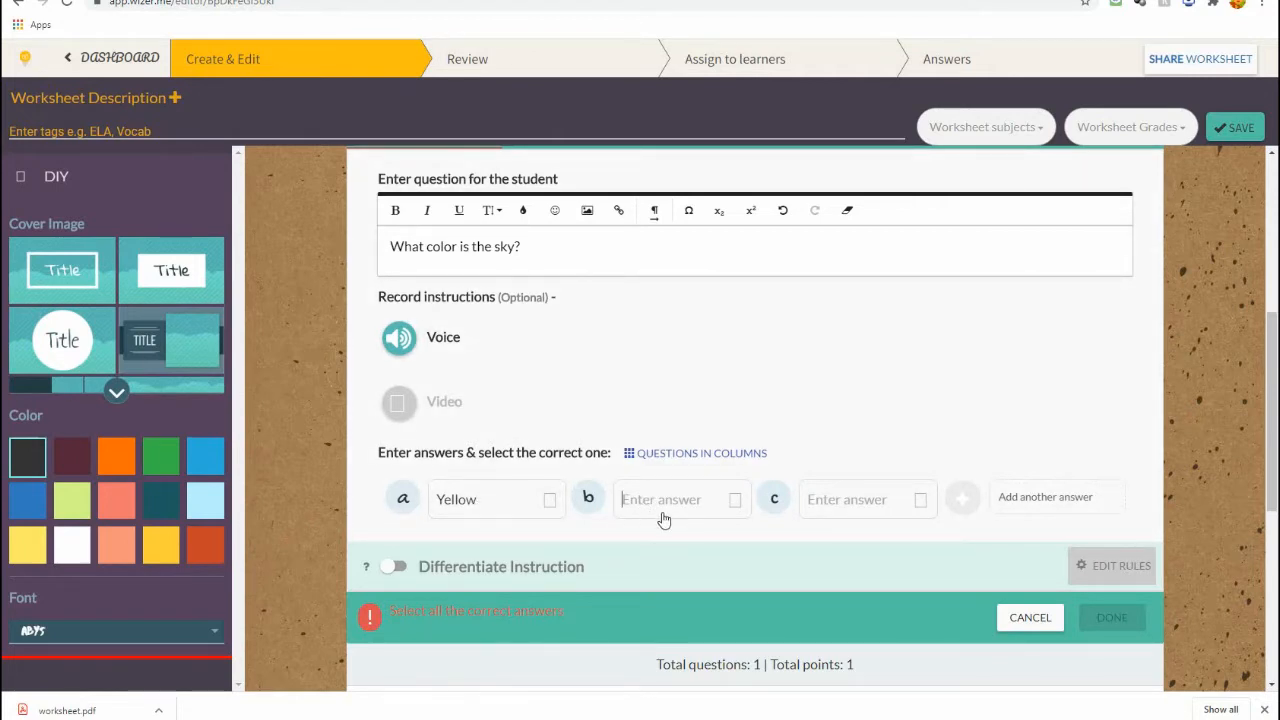
text(Green)
click(829, 513)
text(Blue)
click(1048, 503)
text(Red)
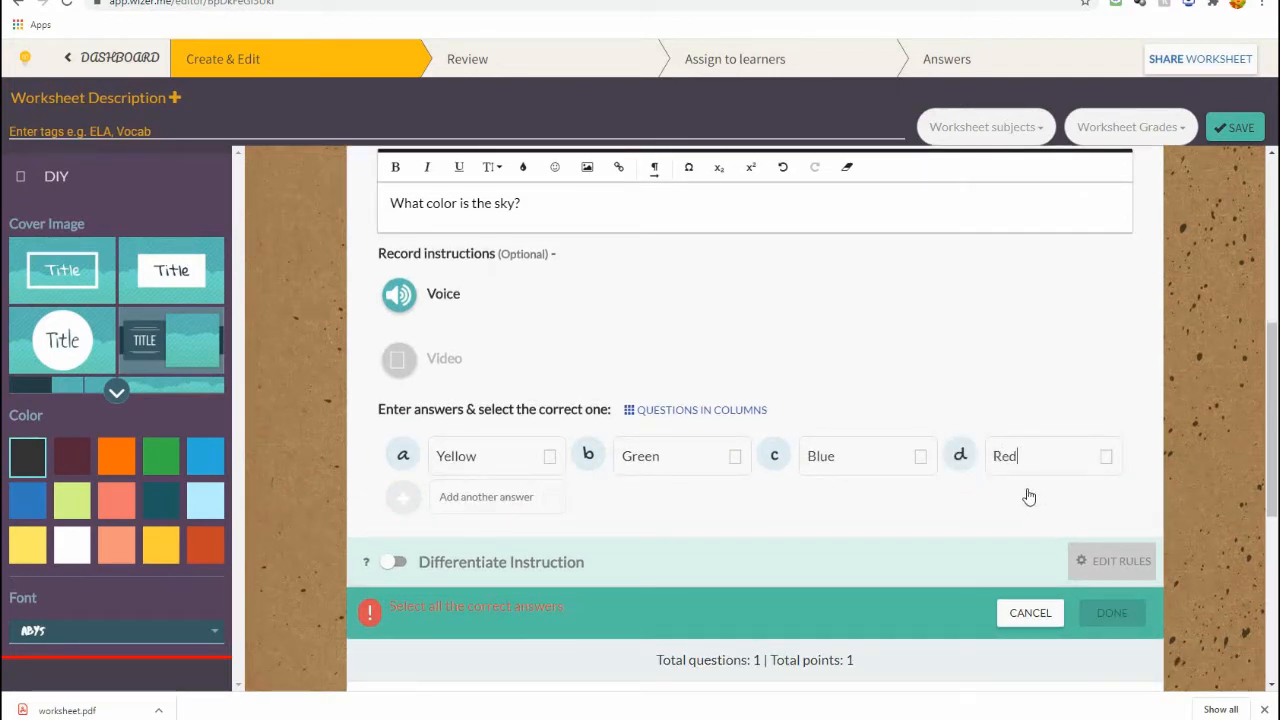
click(775, 460)
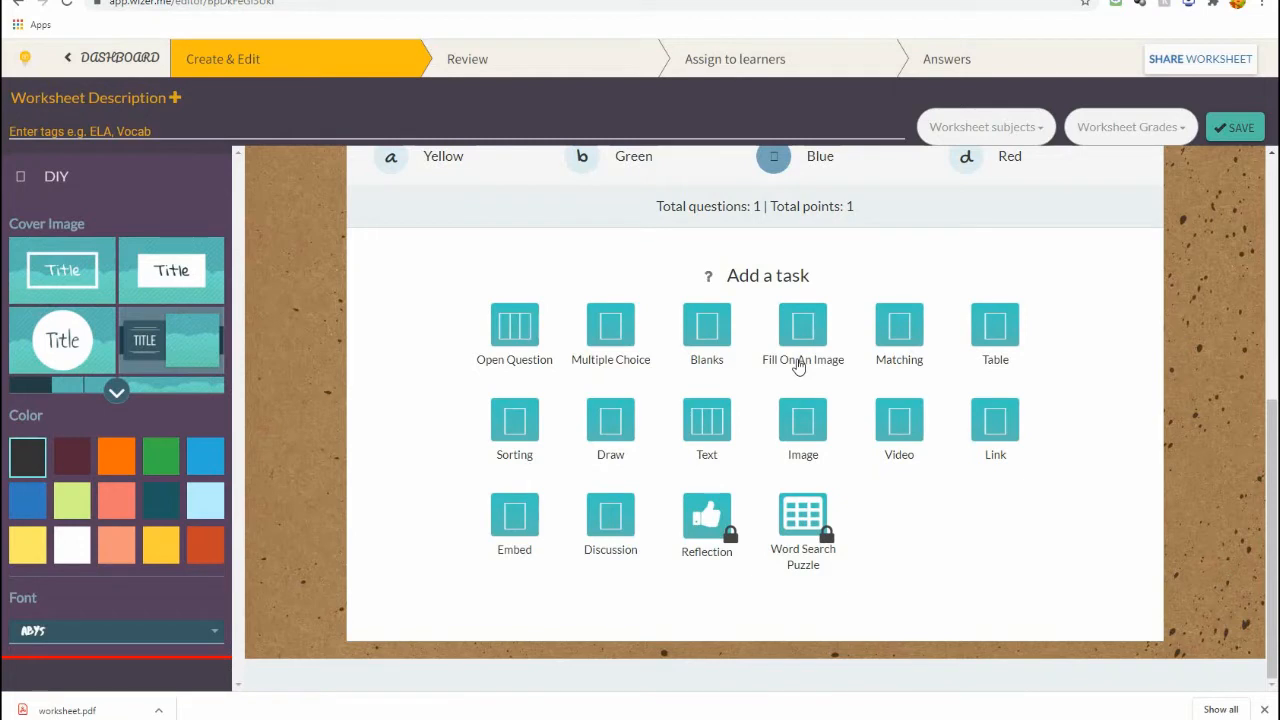
- Add a Fill On An Image task and convert page 1 of the "worksheet" PDF from the Desktop as its image
click(798, 366)
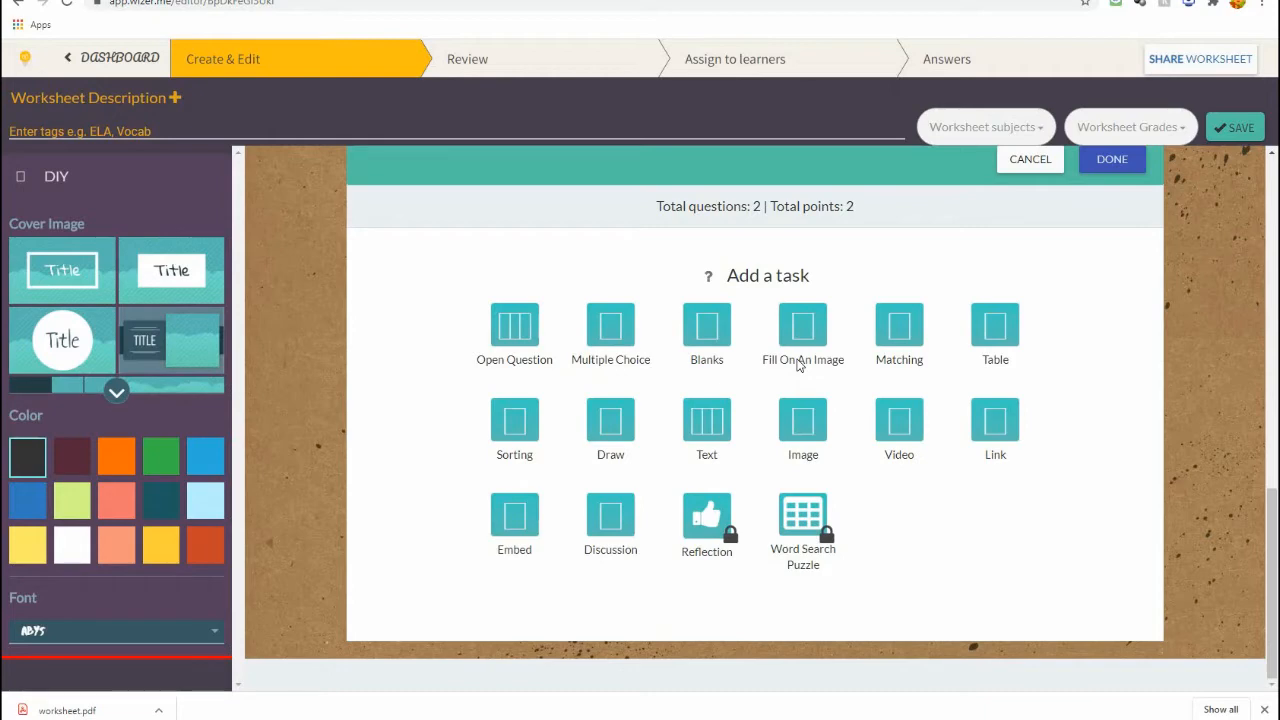
scroll(766, 383, up, 5)
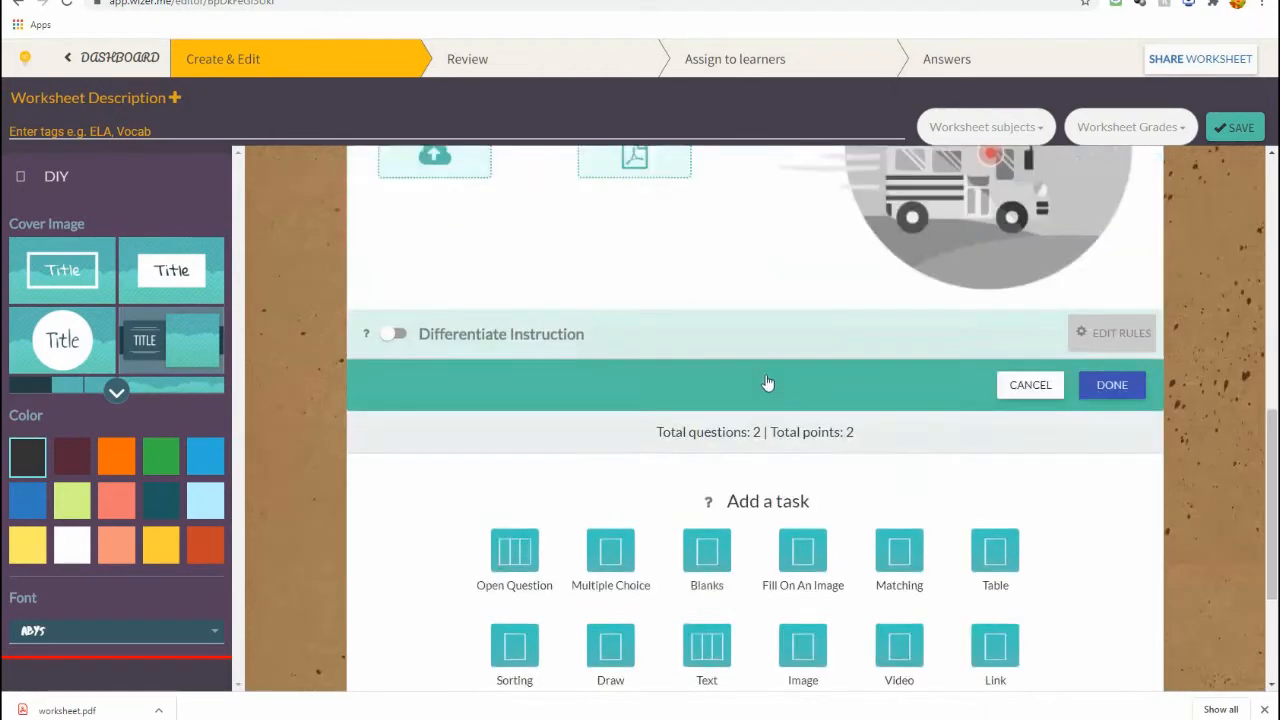
click(640, 300)
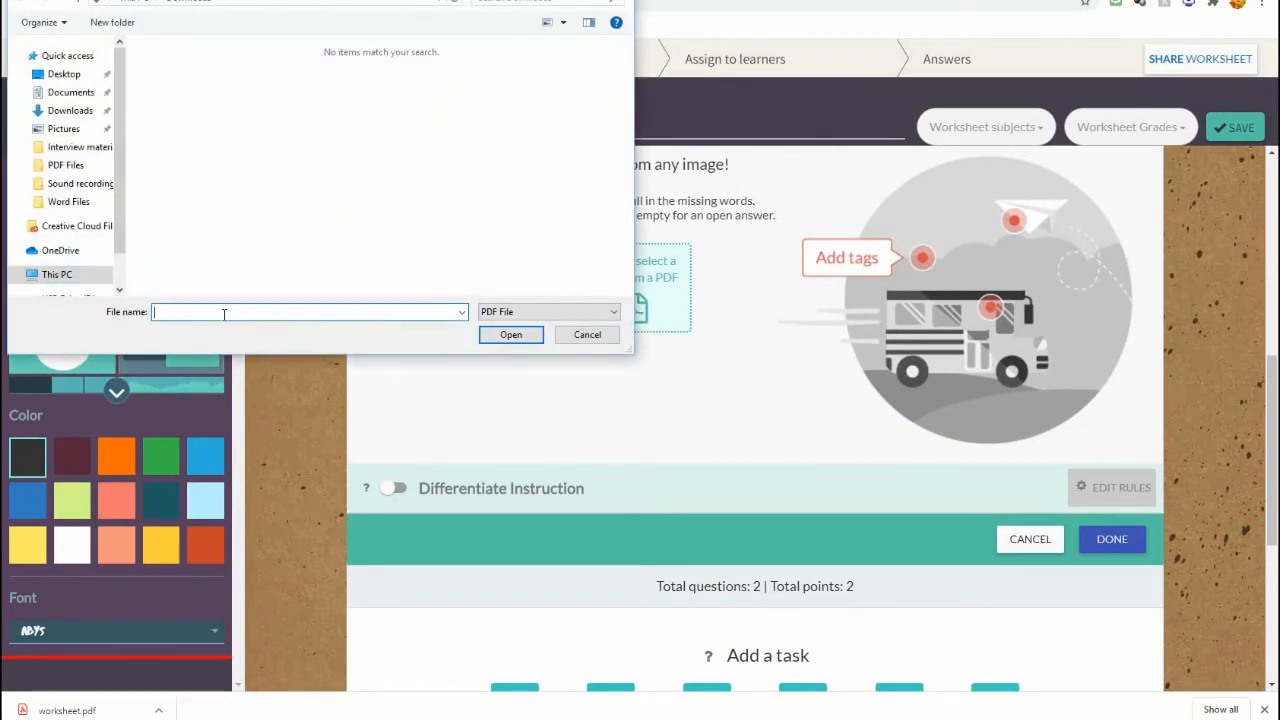
click(64, 78)
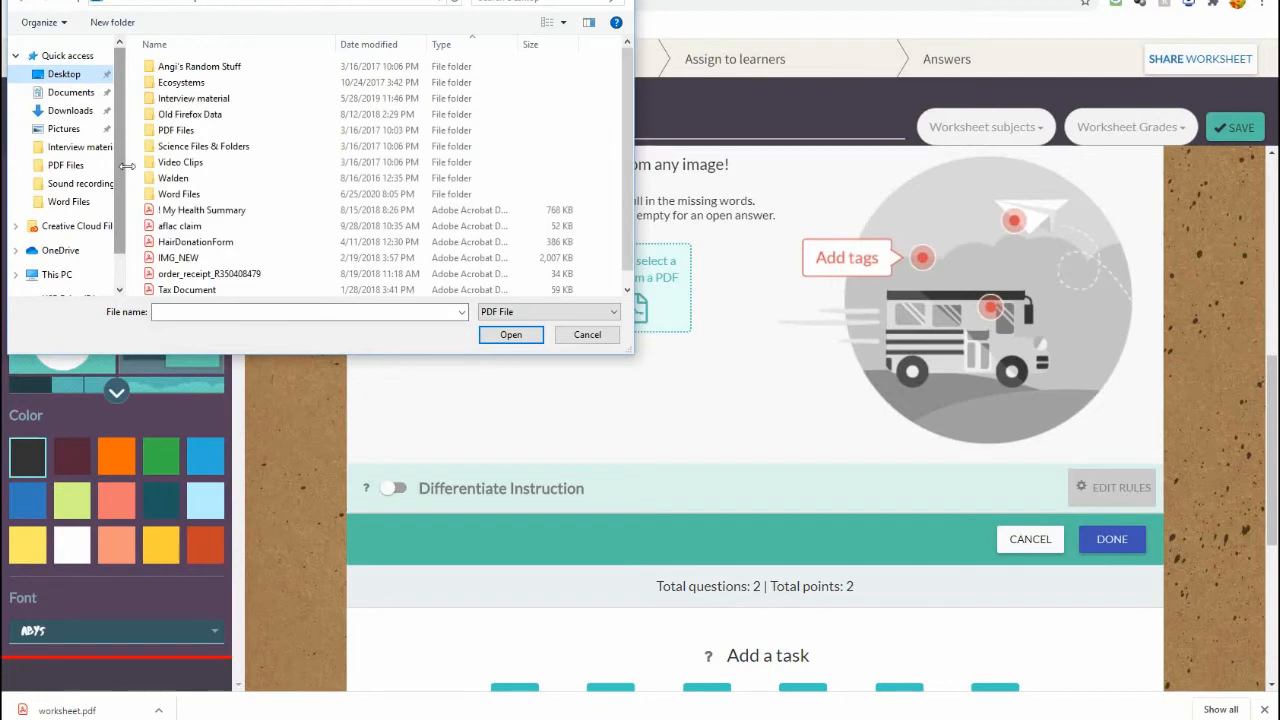
scroll(330, 240, down, 1)
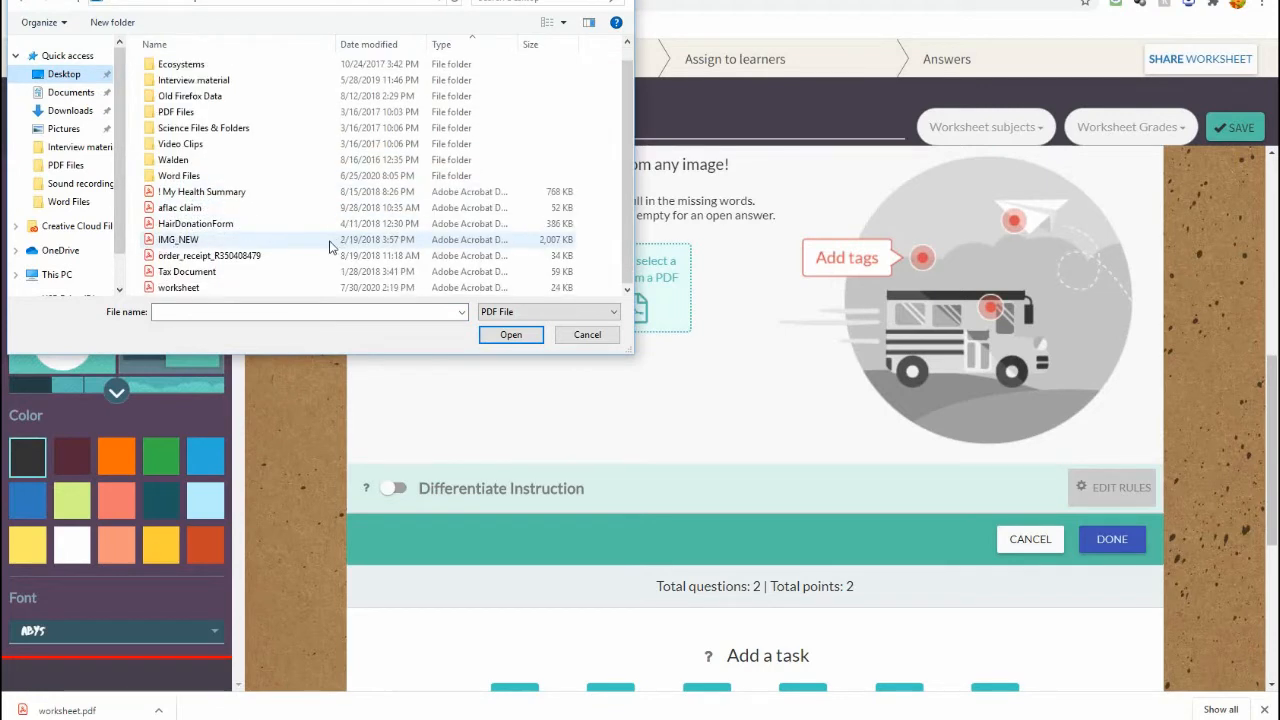
click(180, 288)
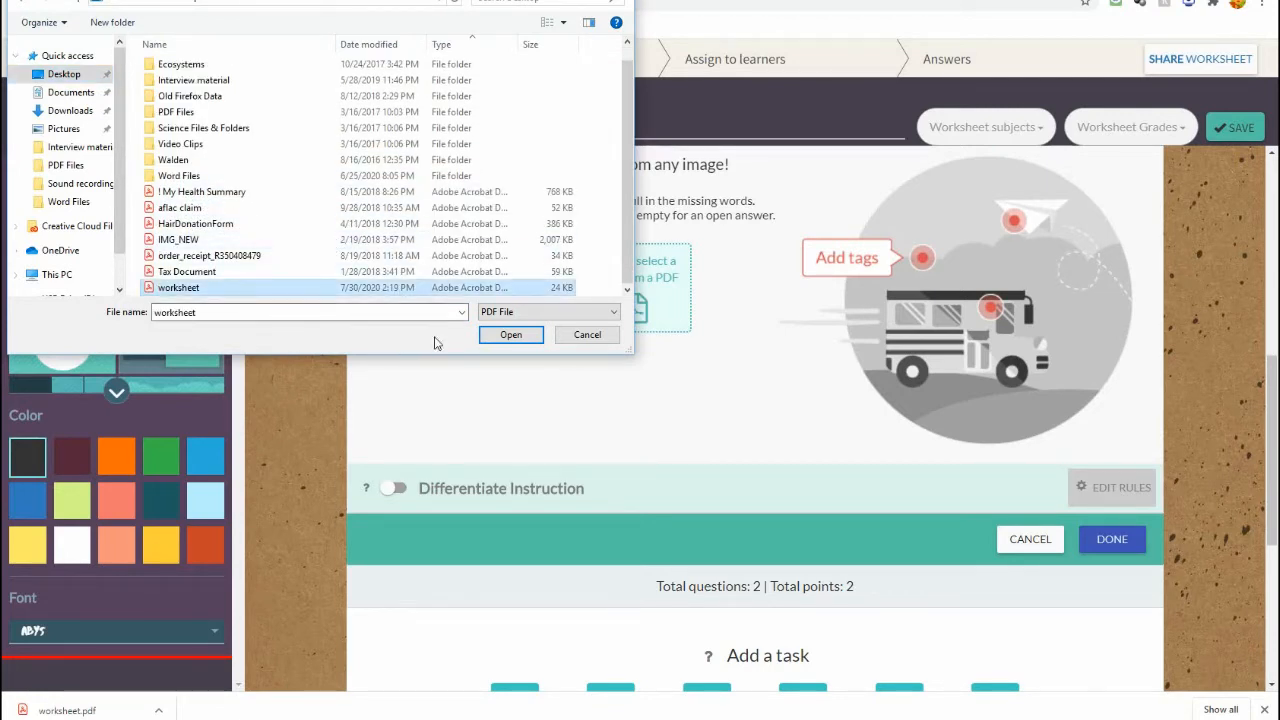
click(510, 337)
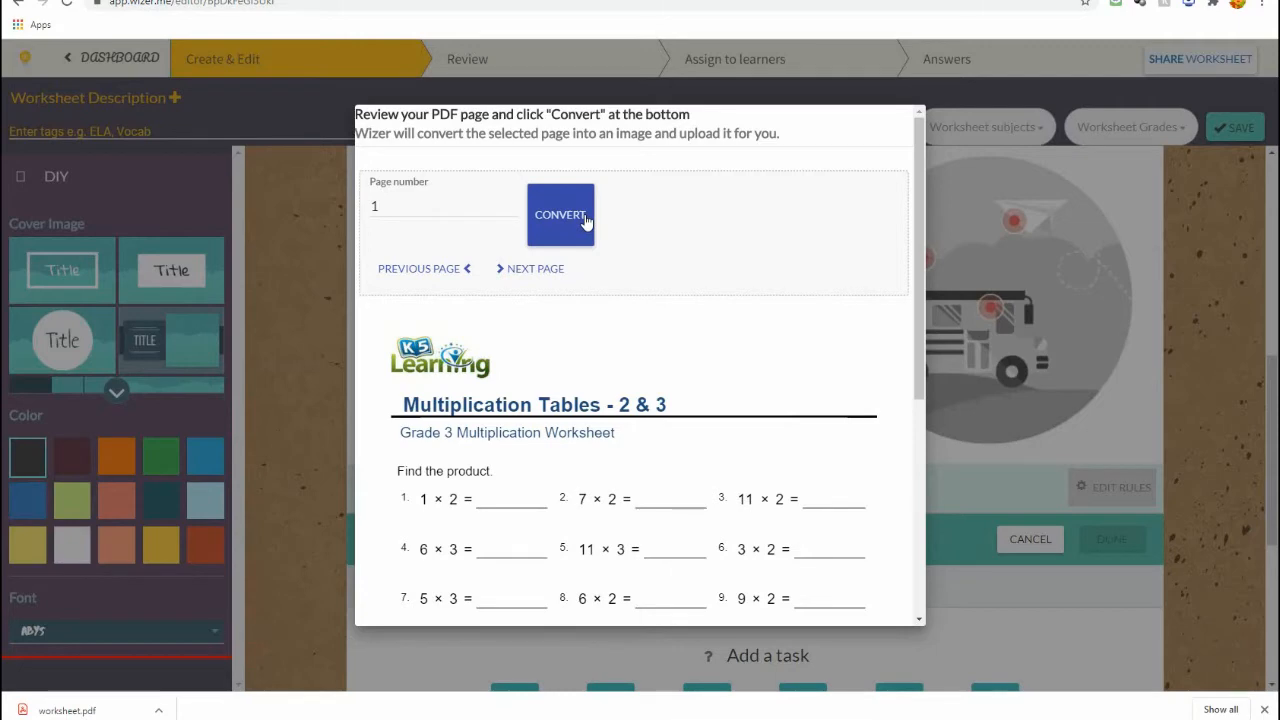
click(576, 222)
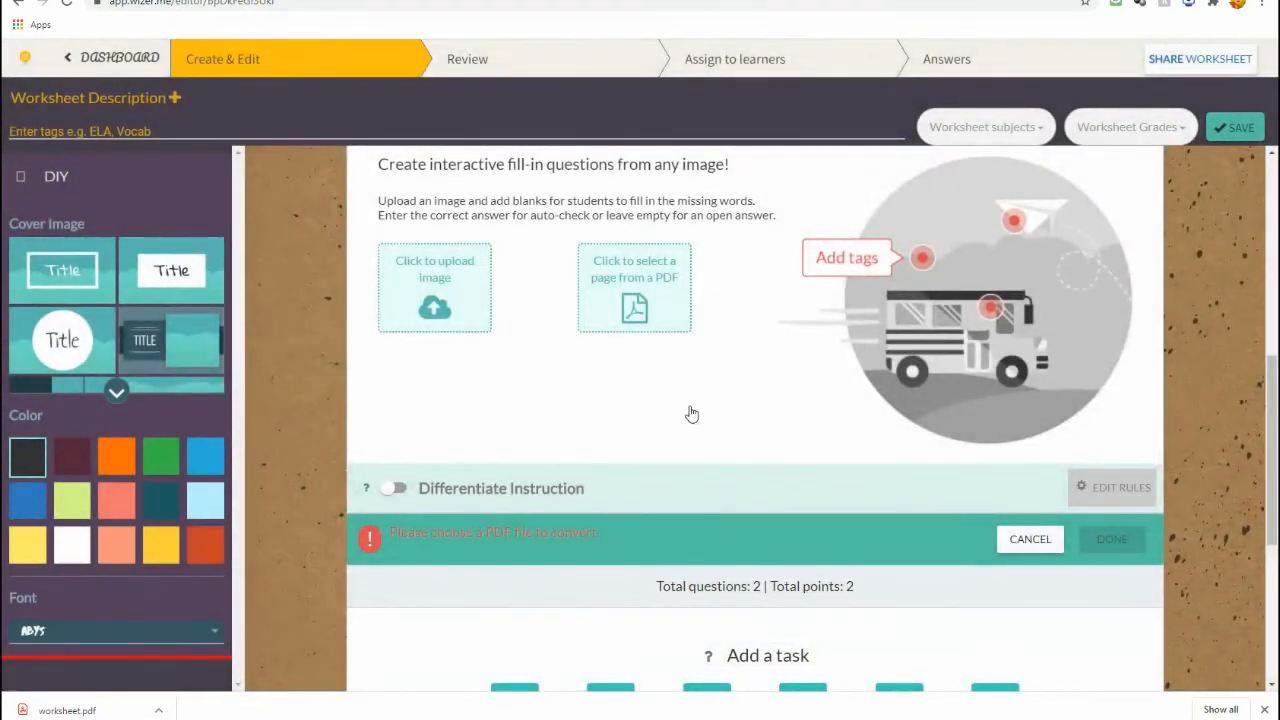
- Title the fill-on-image task "Math Question" and enter the student instruction "Answer the following math problems"
scroll(640, 405, down, 1)
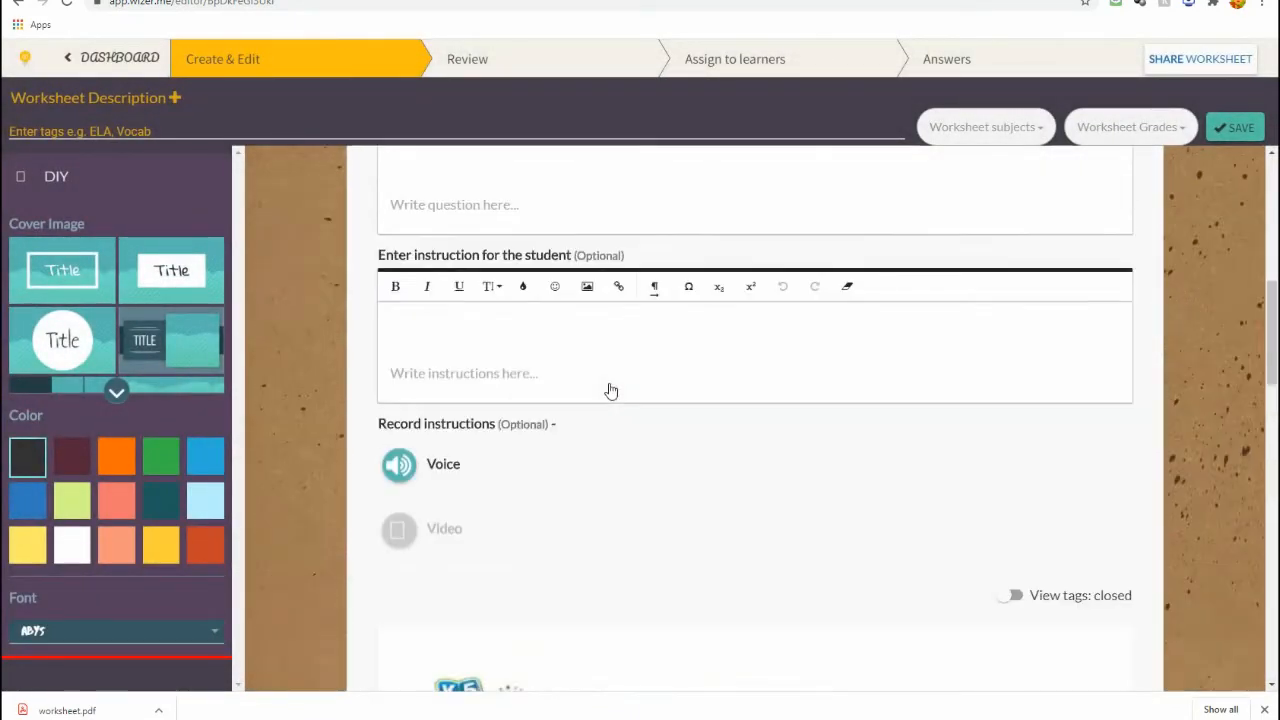
scroll(611, 390, up, 2)
click(465, 405)
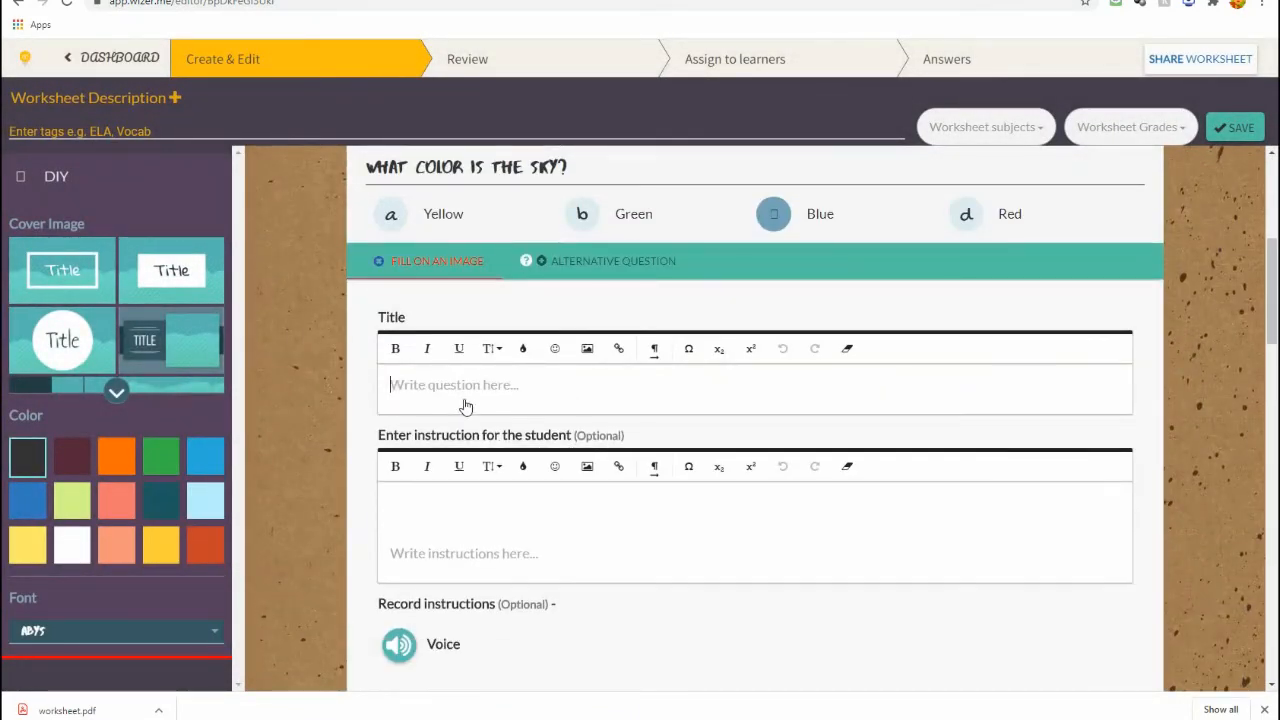
text(Math)
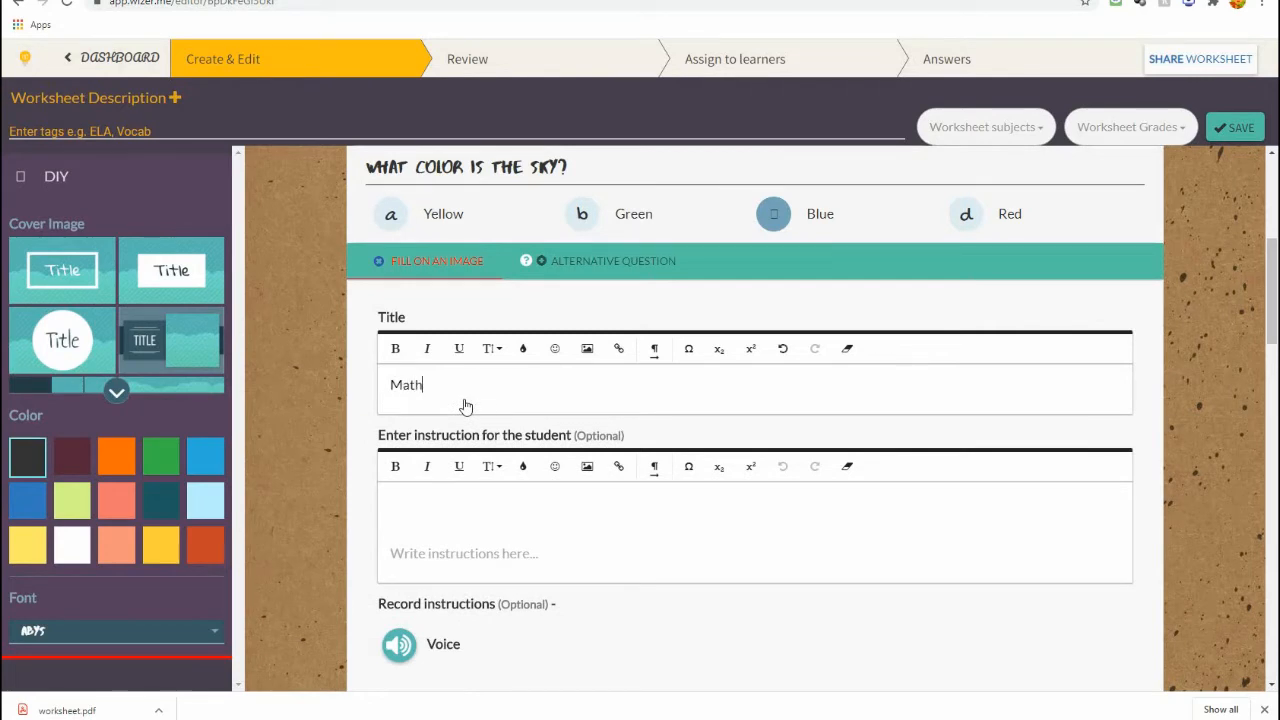
text( Question)
click(457, 514)
text(Answer t)
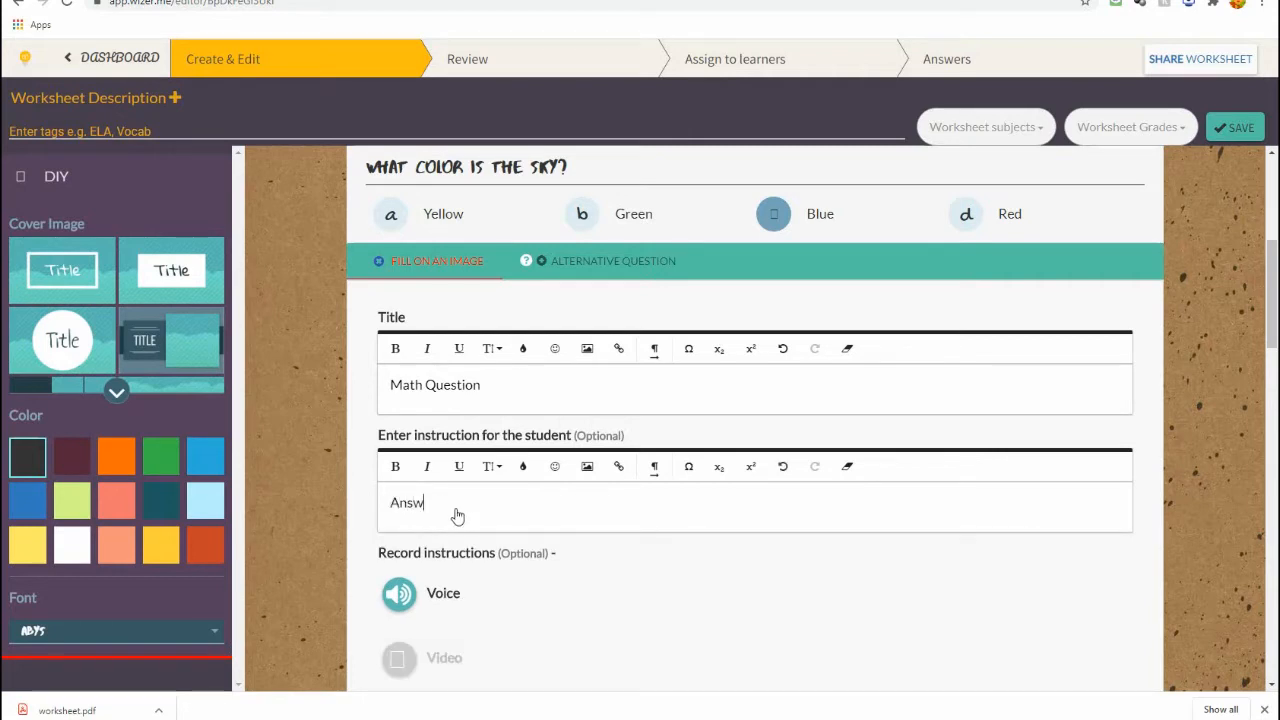
text(he following math problems)
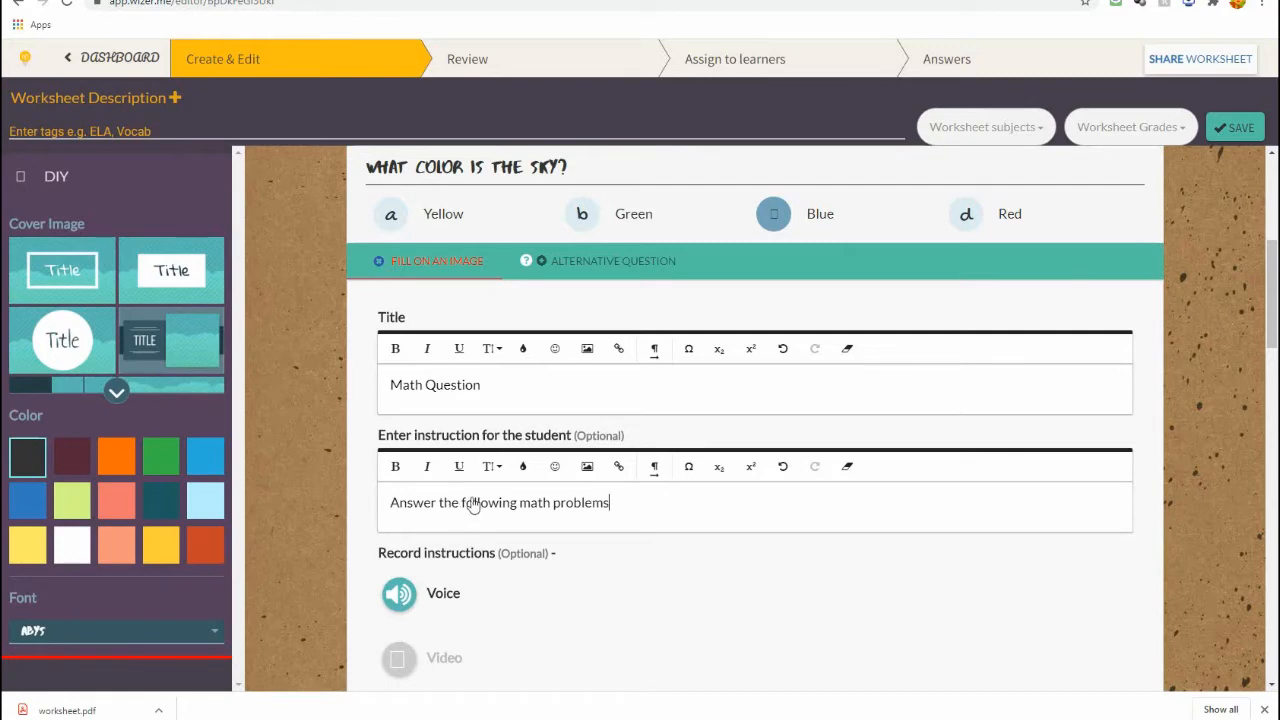
- Place answer fields on the worksheet image beside problems 1, 4 and 7 with the answers 2, 18 and 15
scroll(500, 450, down, 4)
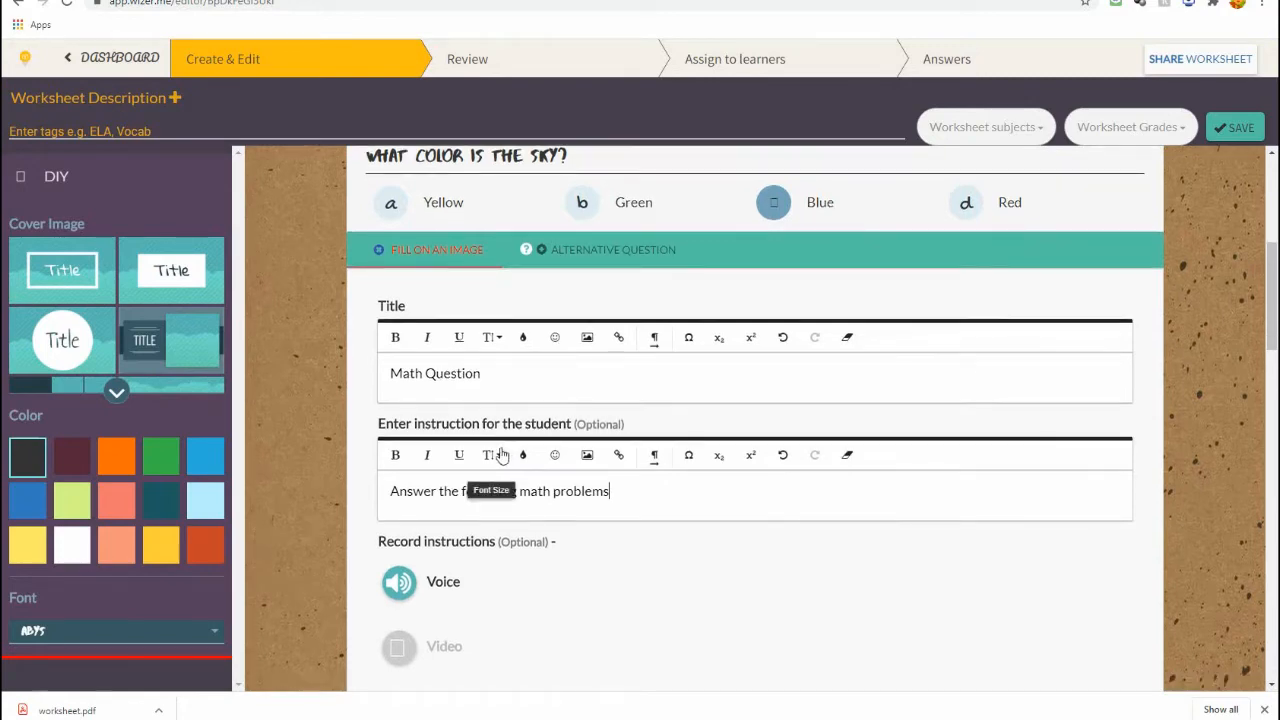
scroll(520, 444, down, 3)
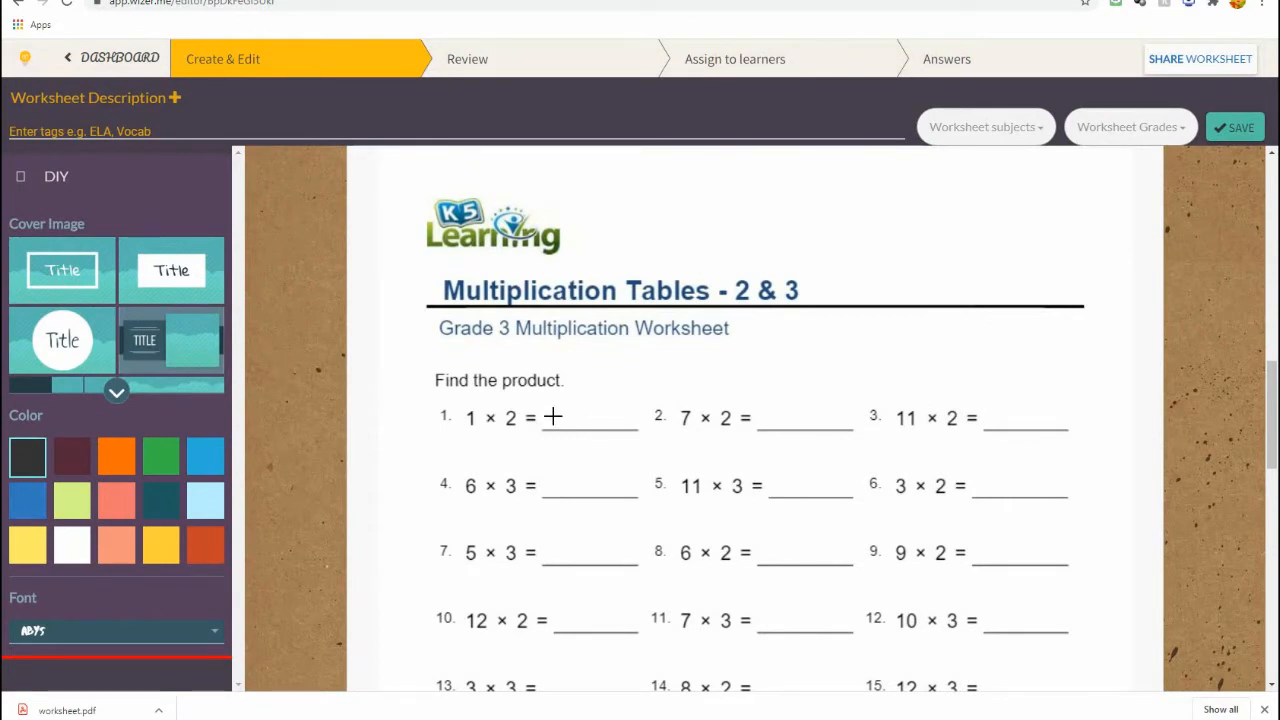
click(552, 417)
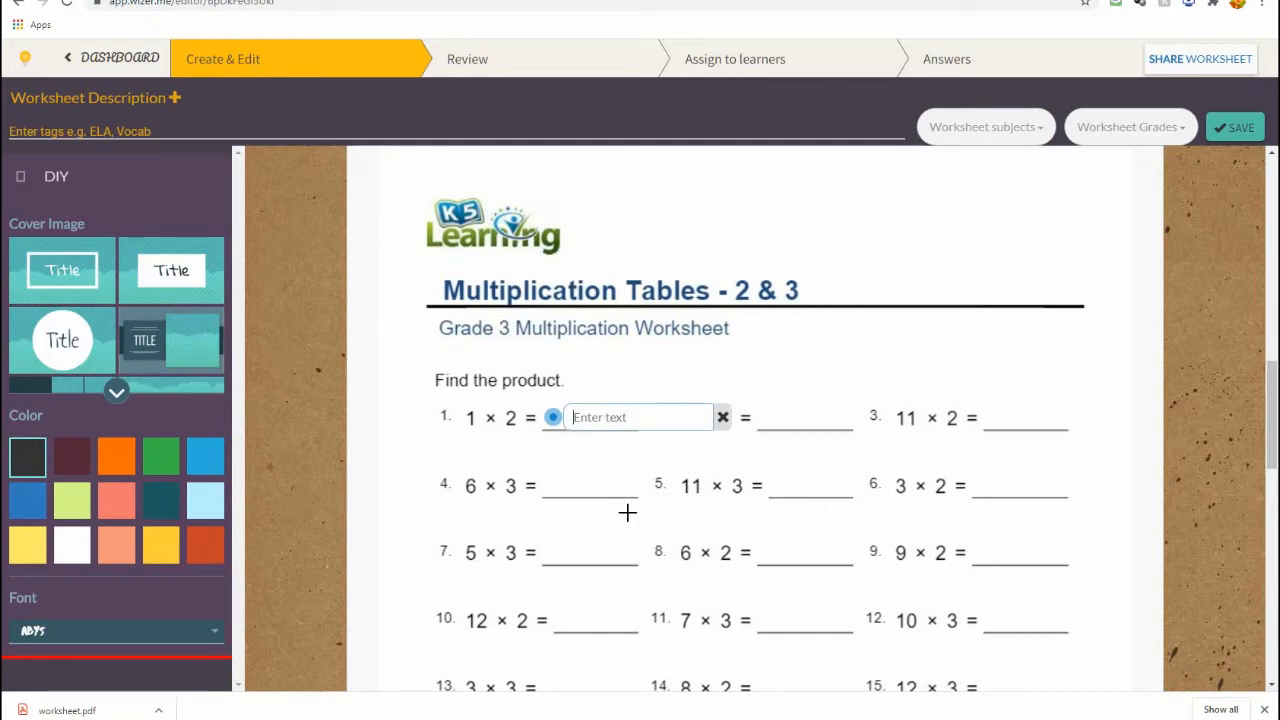
text(2)
click(547, 484)
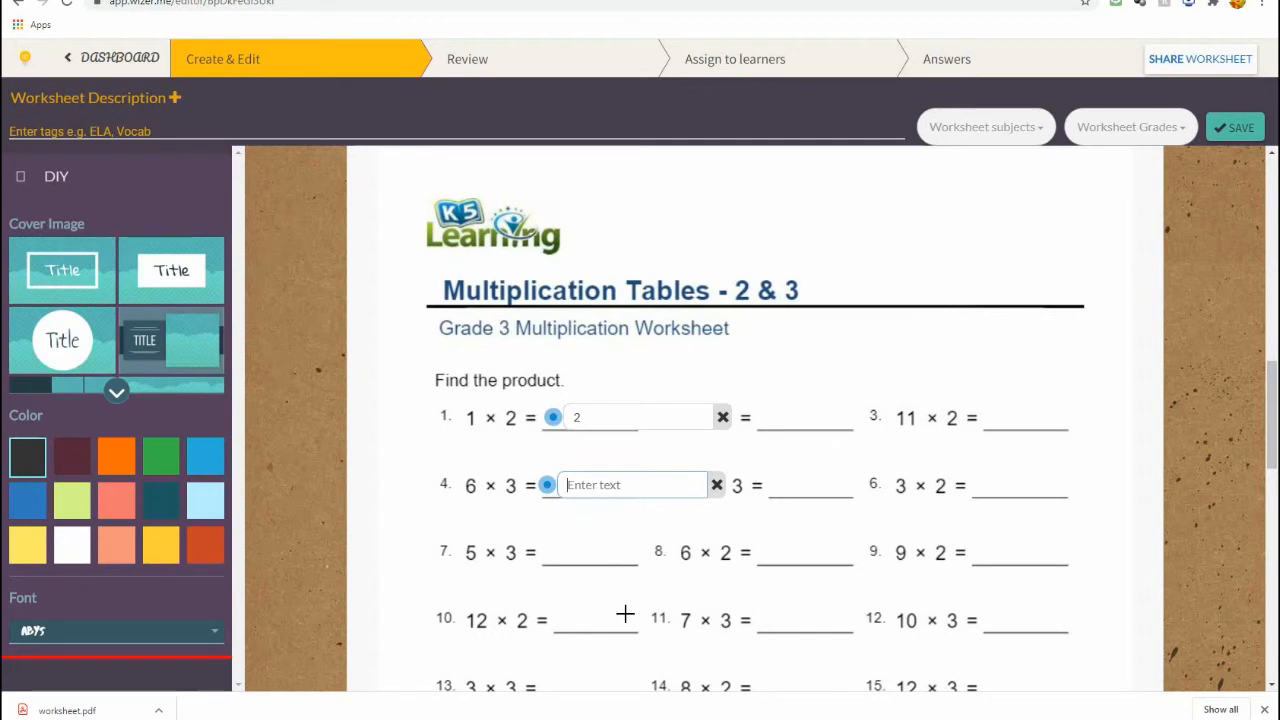
text(18)
click(541, 552)
text(15)
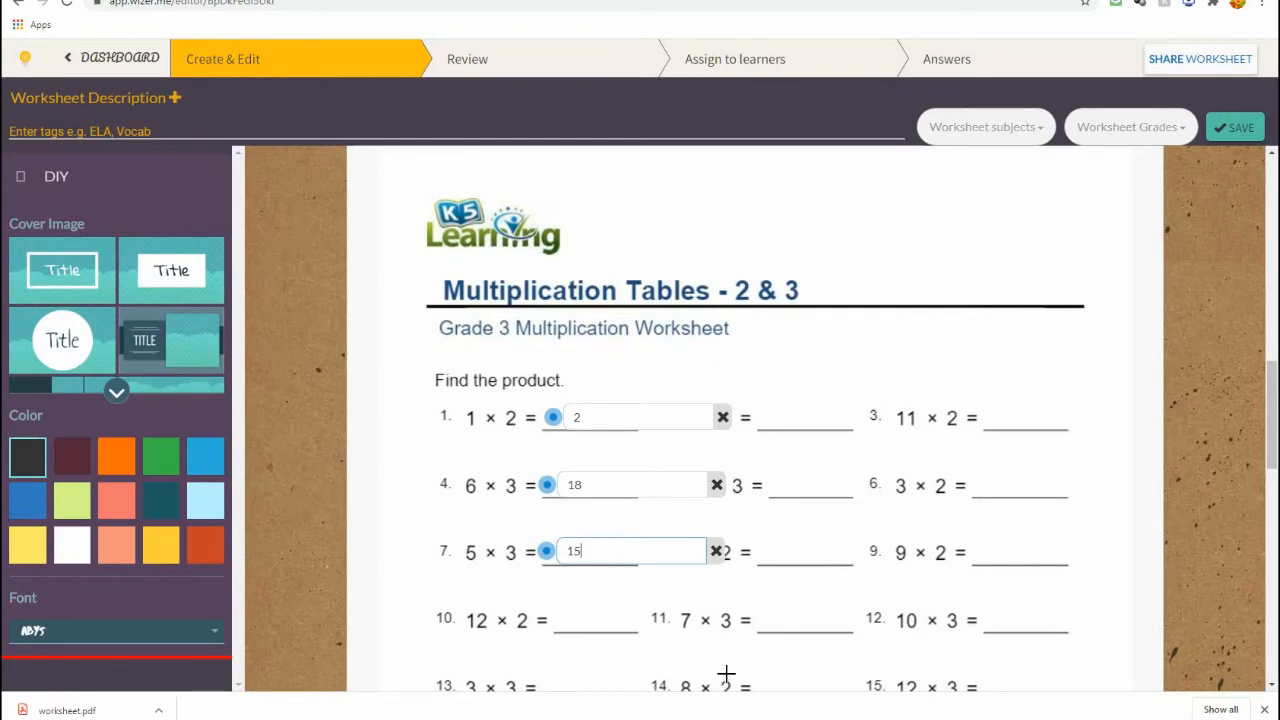
- Finish the fill-on-image task and add a Matching task titled "Matching"
scroll(883, 329, down, 2)
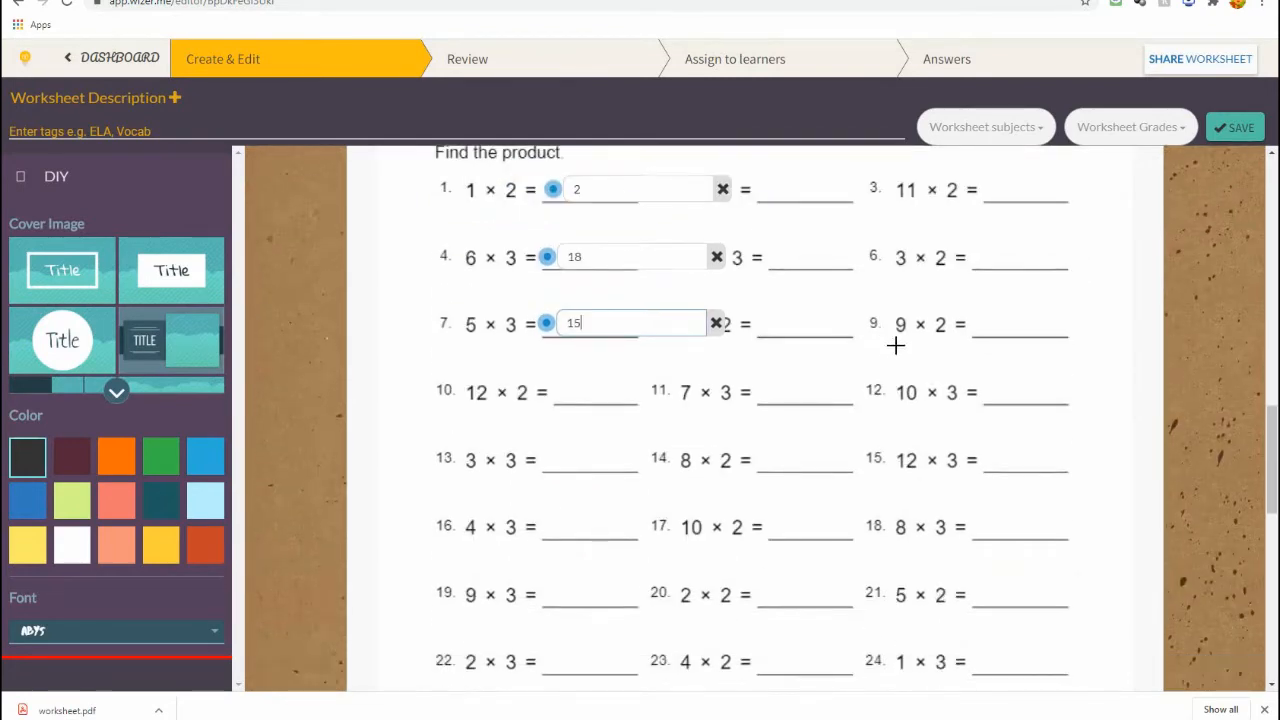
scroll(1077, 354, down, 6)
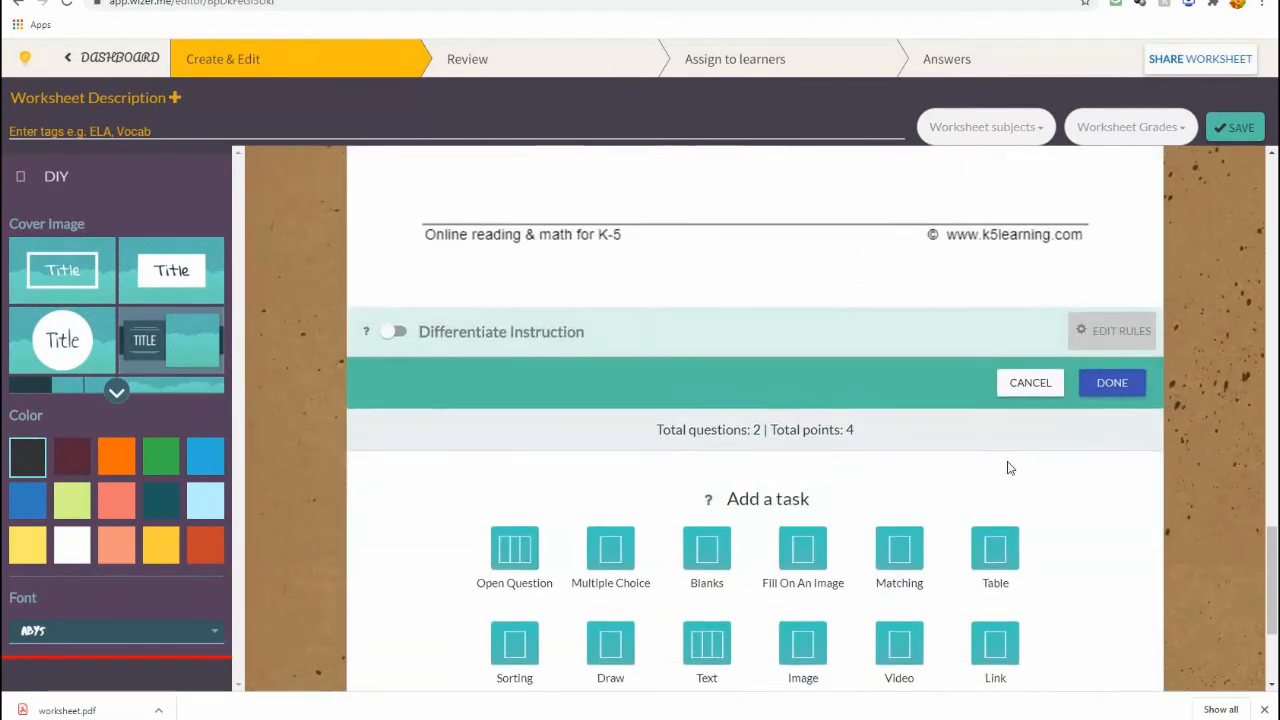
scroll(1010, 468, down, 1)
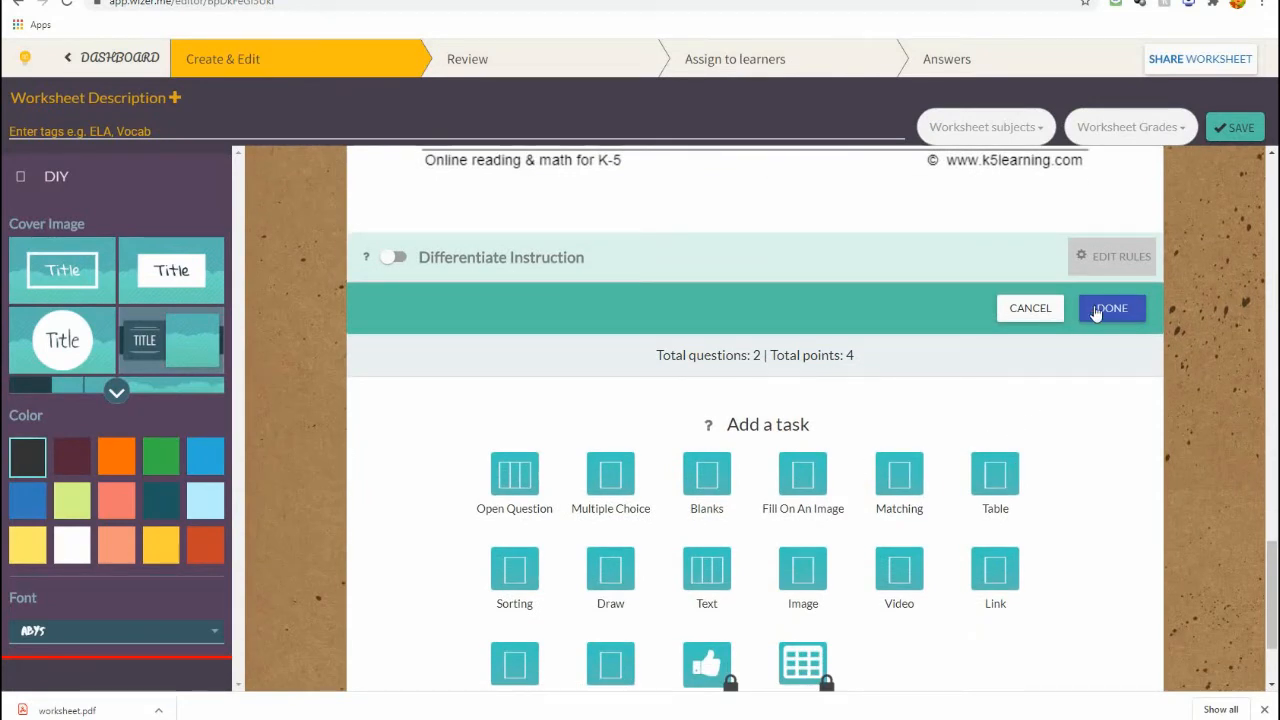
click(899, 483)
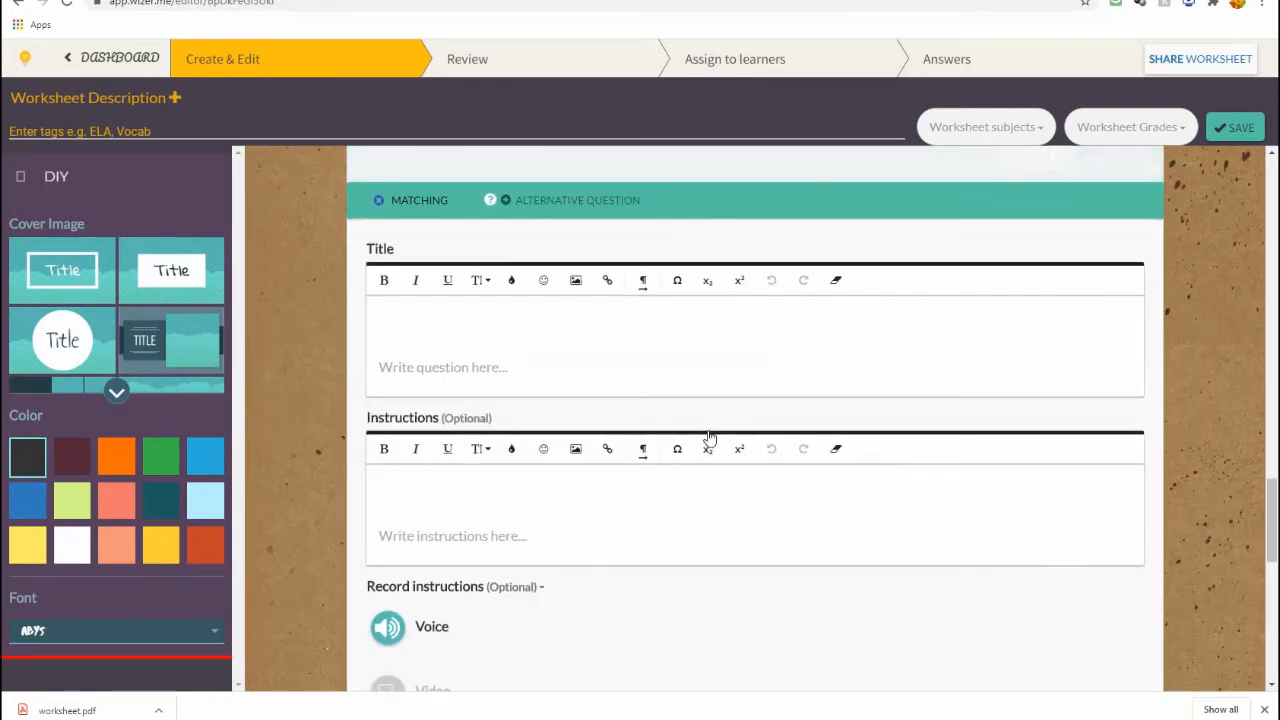
scroll(288, 360, up, 1)
click(457, 400)
text(Matching)
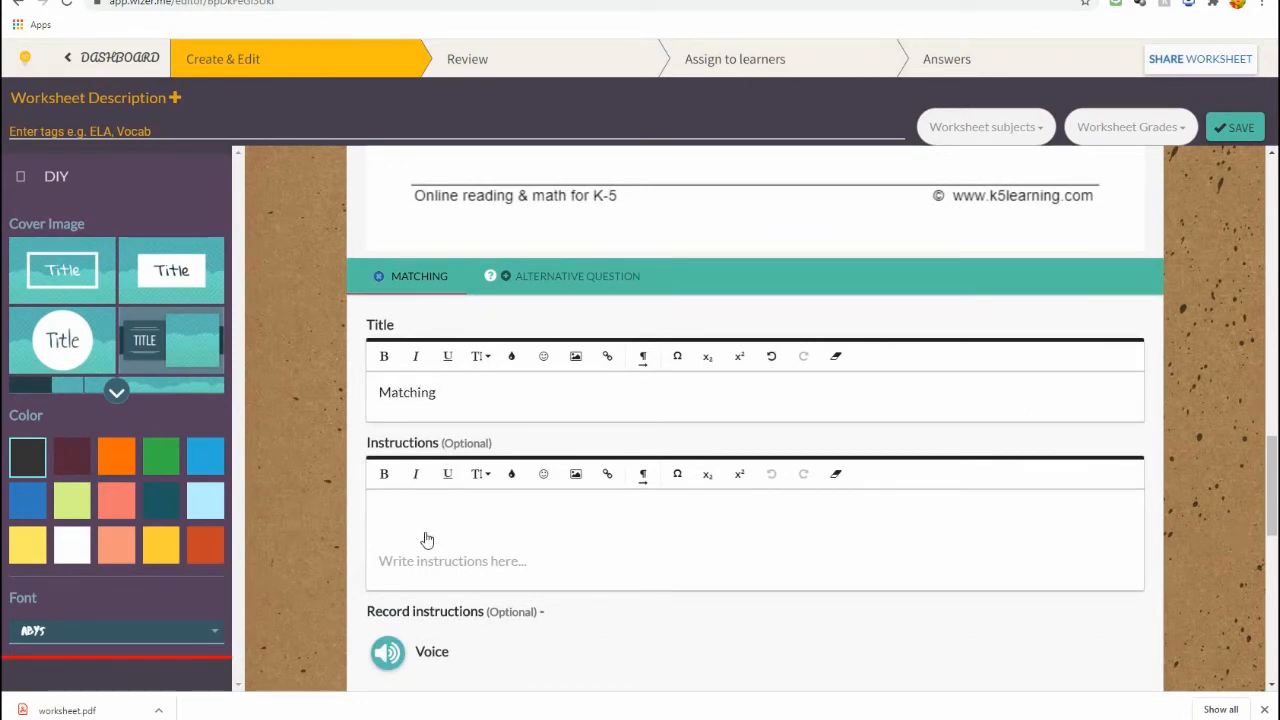
- Add the matching pair "How many wheels does a bicycle have?" and "2", and finish the matching task
scroll(425, 540, down, 8)
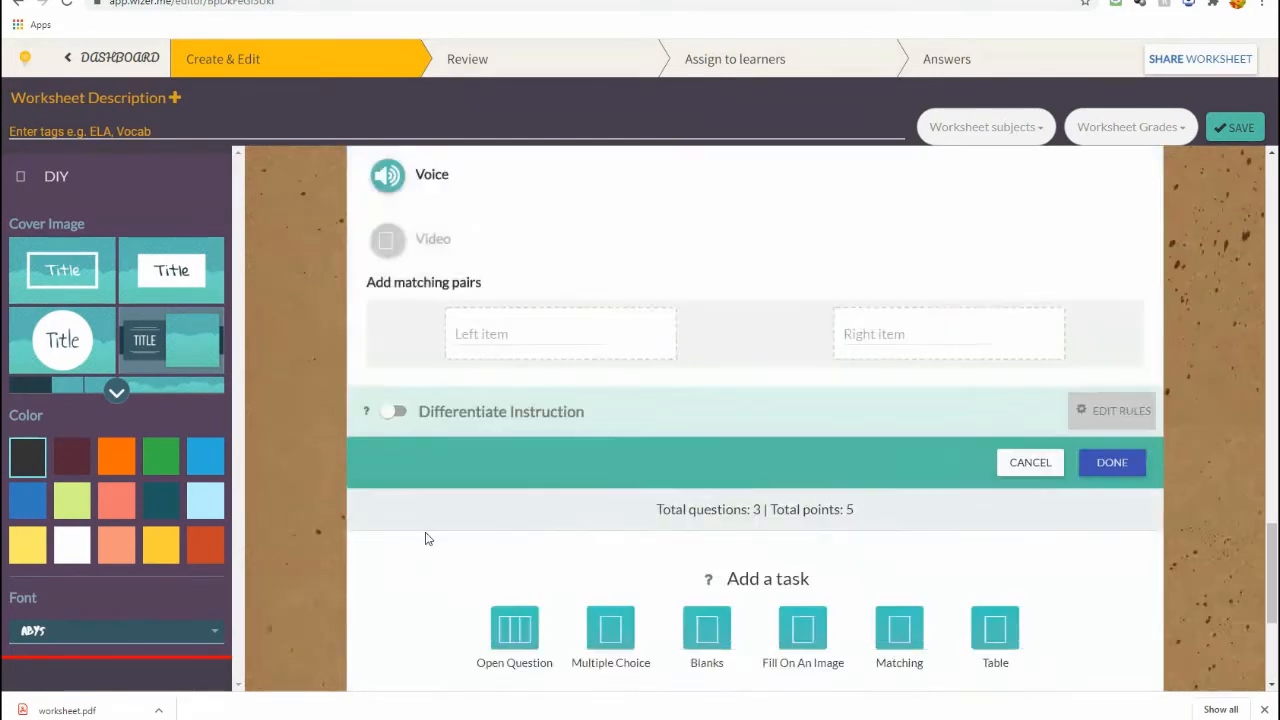
scroll(360, 357, up, 4)
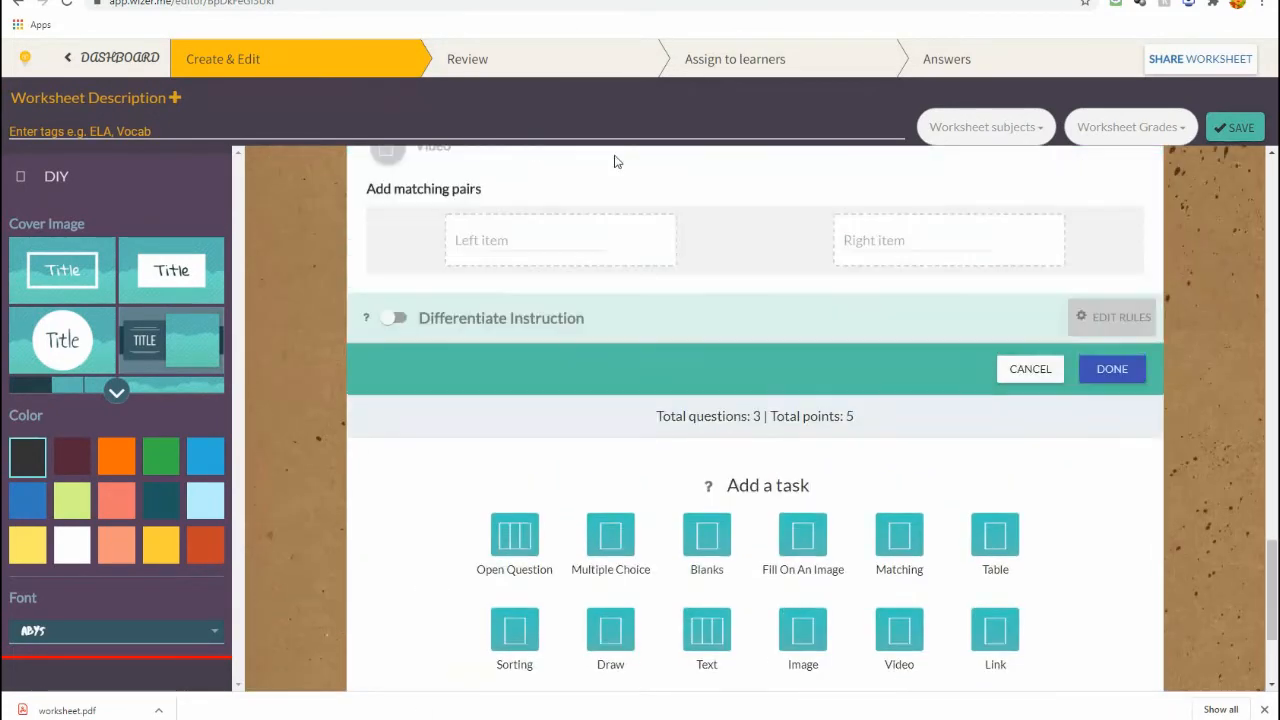
scroll(655, 440, up, 3)
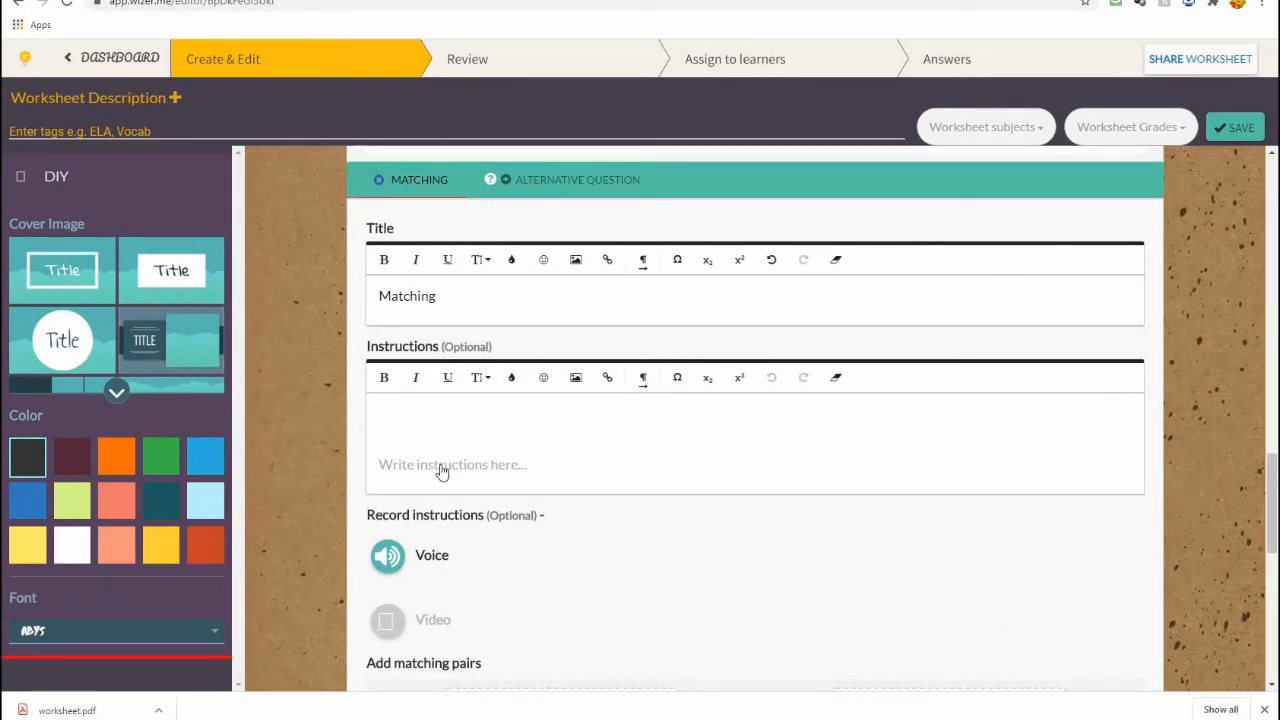
scroll(476, 340, down, 4)
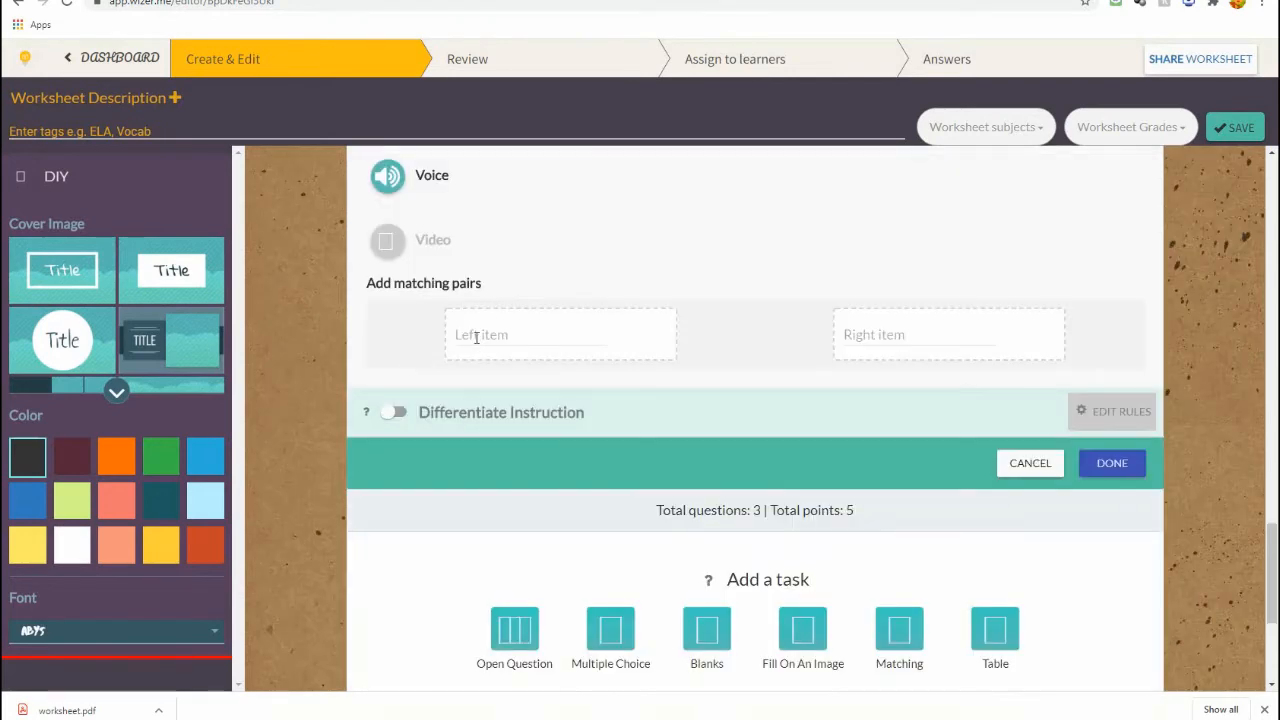
click(476, 335)
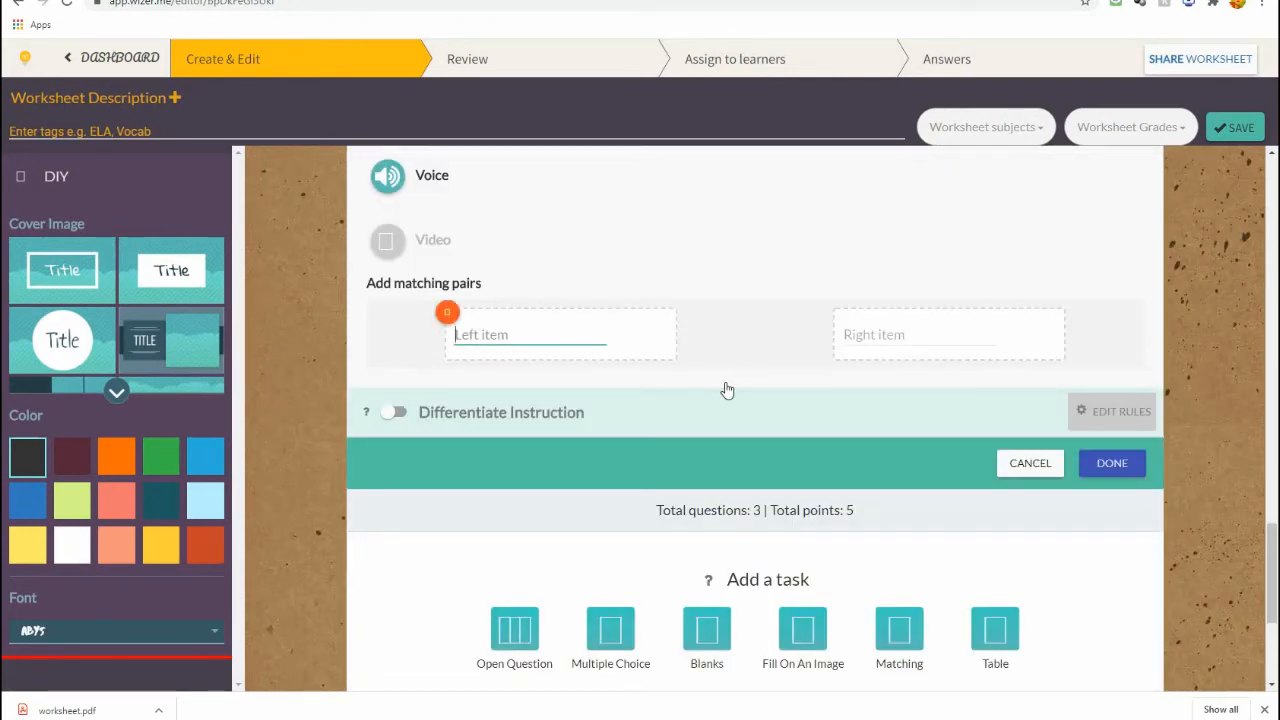
text(W)
key(BackSpace)
text(How many)
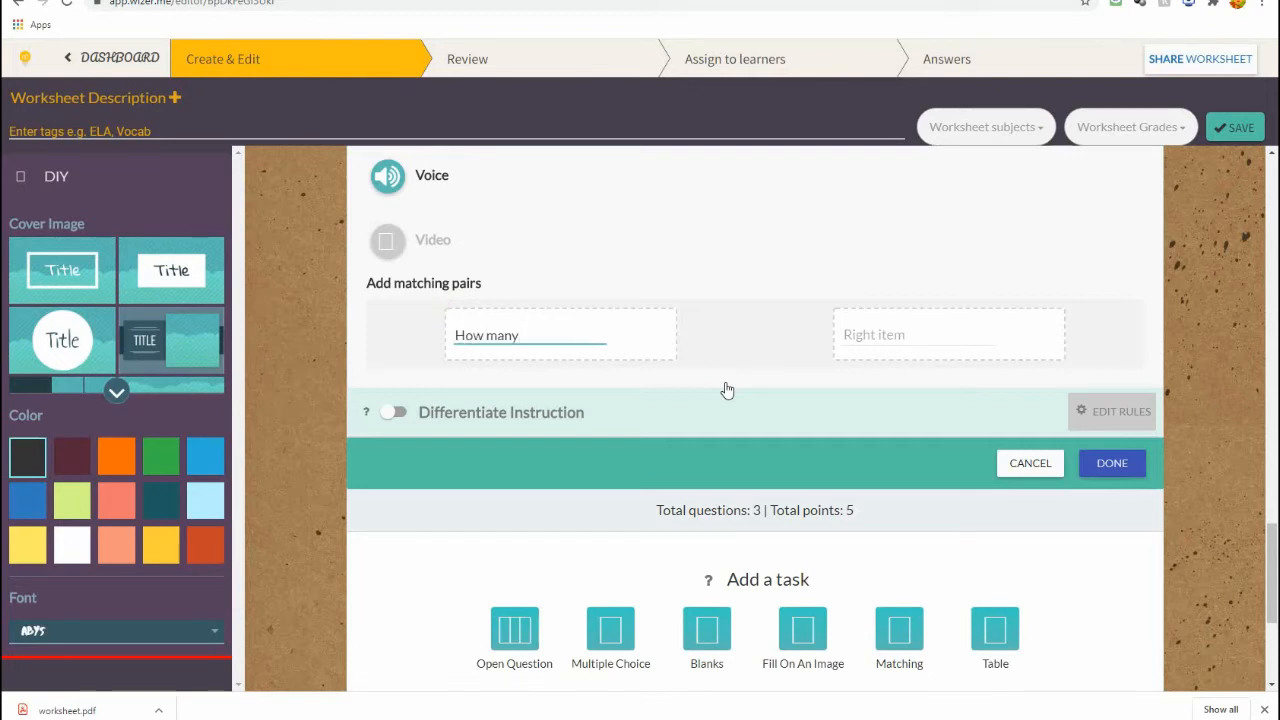
text( wheels does a bicycle have?)
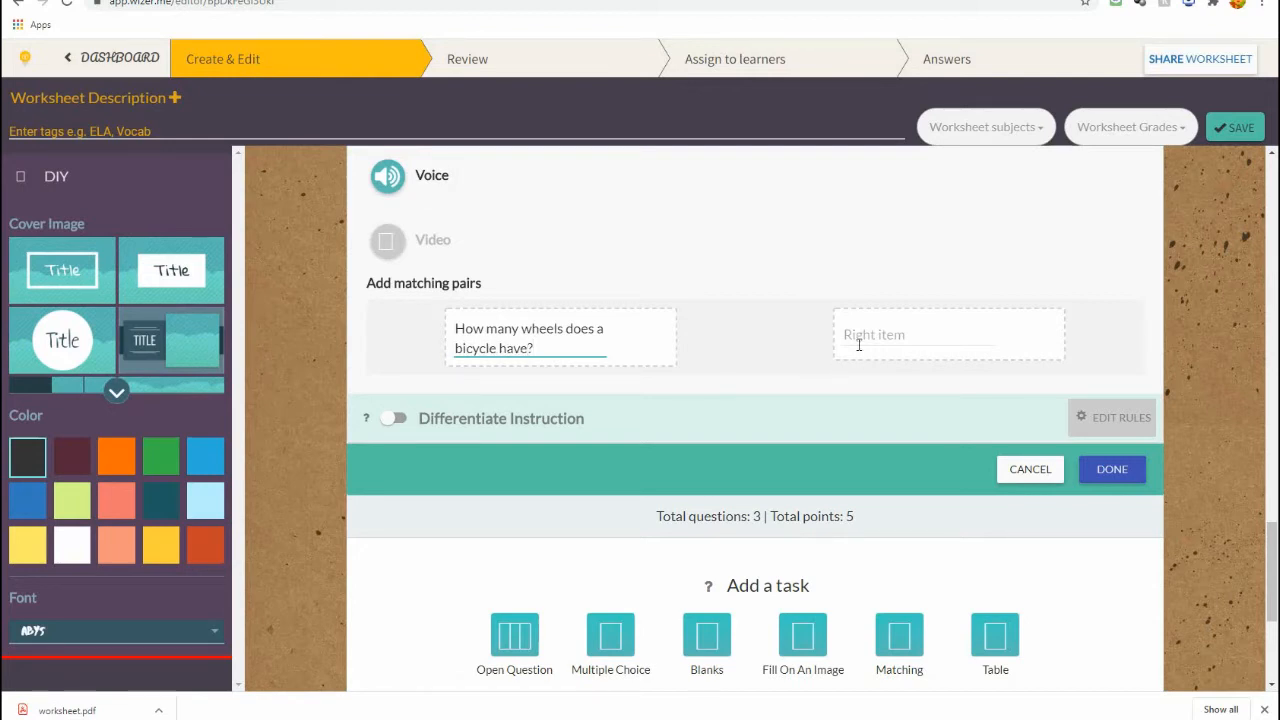
click(861, 335)
text(2)
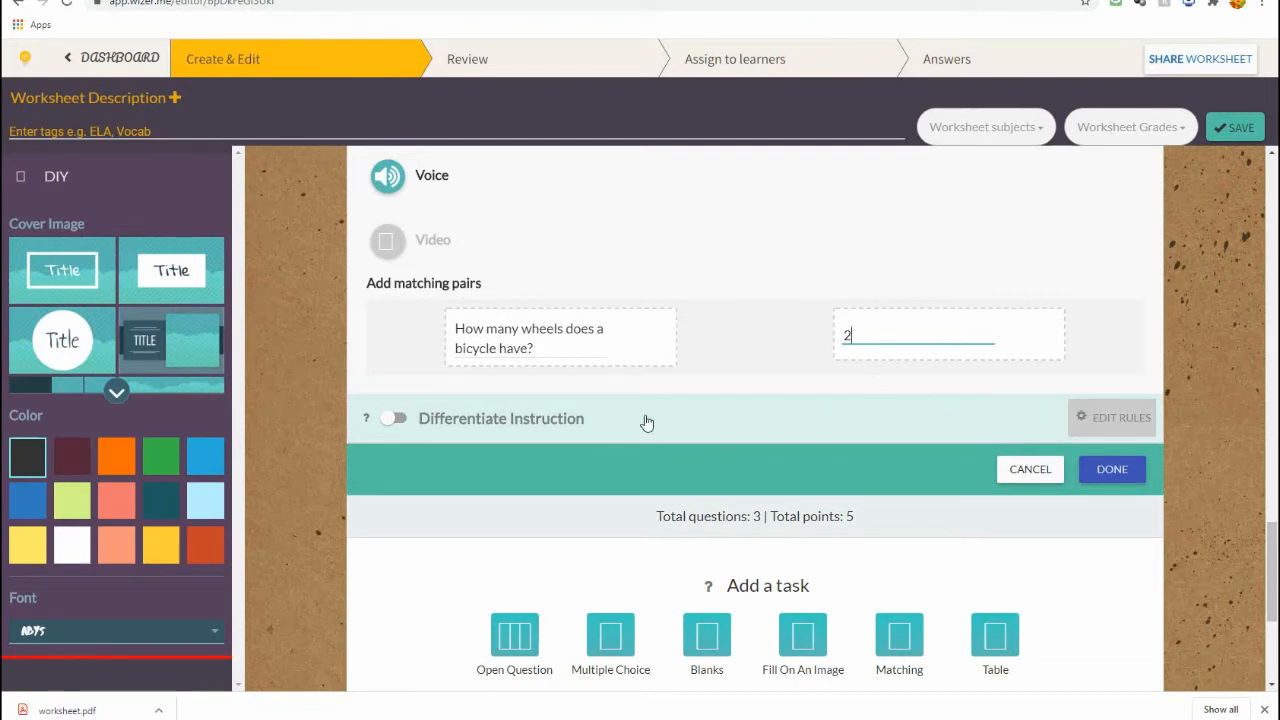
click(1113, 470)
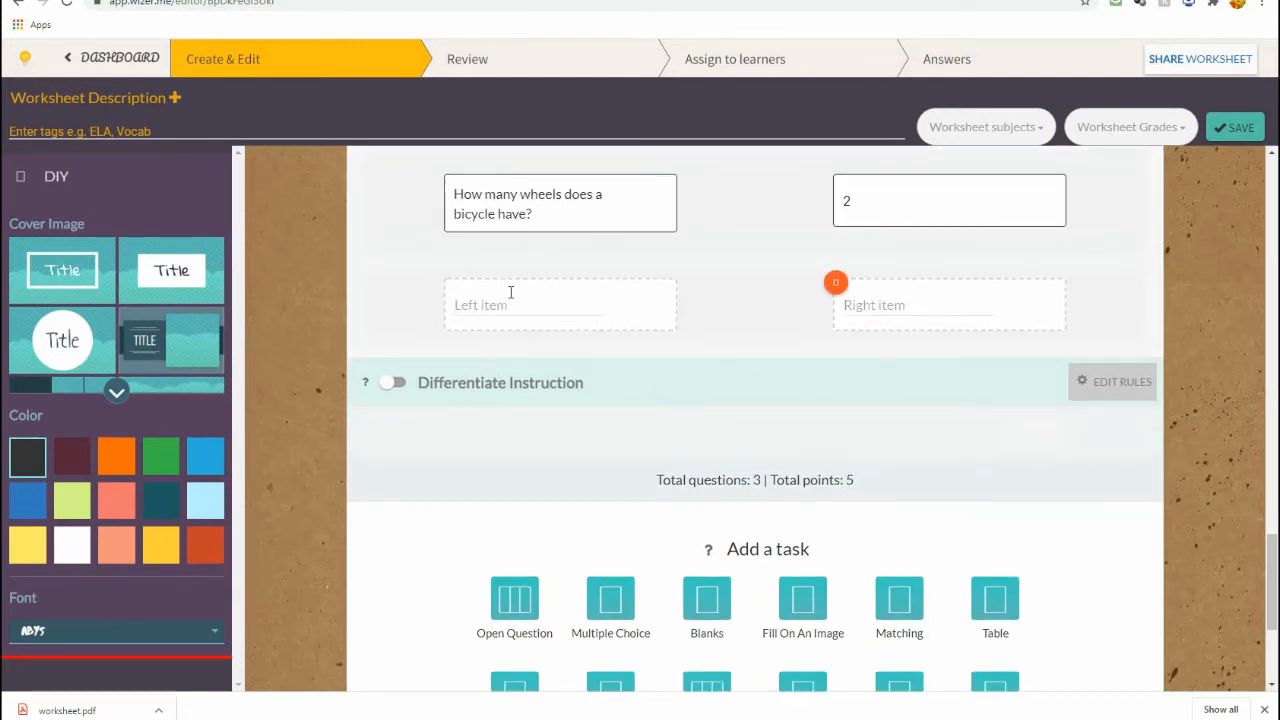
- Look over the finished matching task and the other task types that can be added
scroll(512, 298, down, 3)
scroll(814, 319, up, 1)
scroll(814, 319, up, 1)
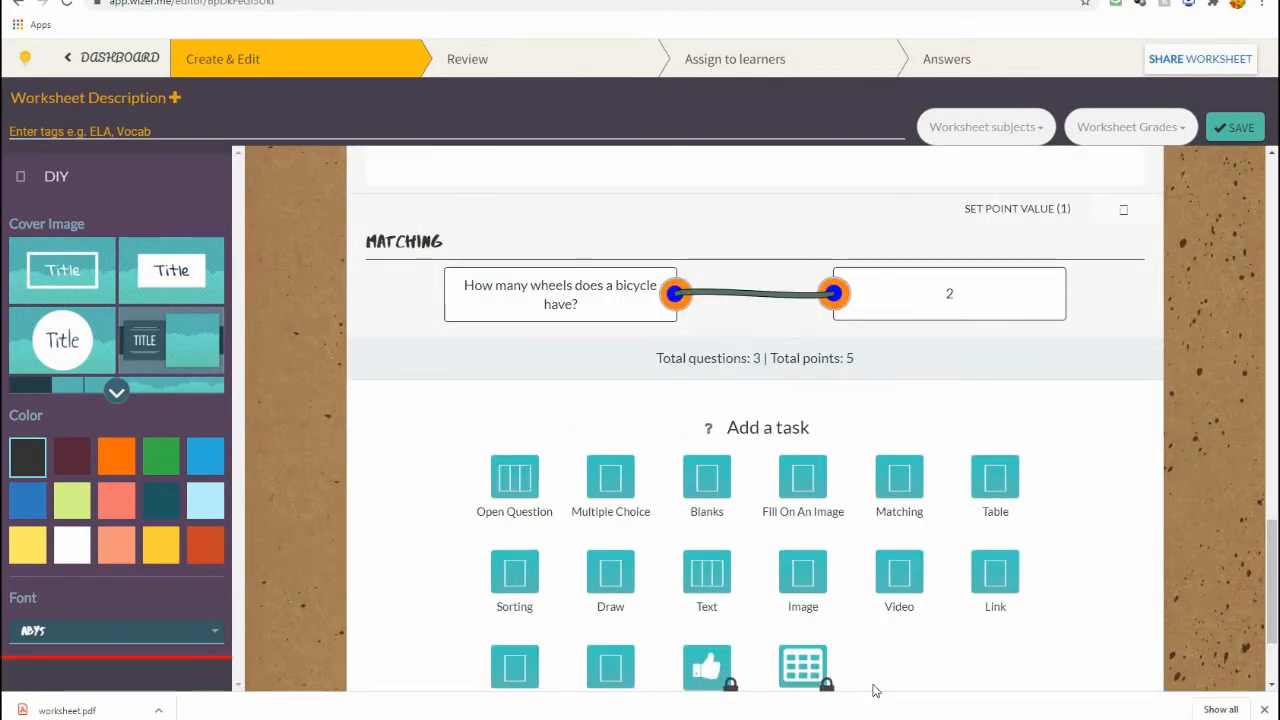
scroll(757, 543, down, 1)
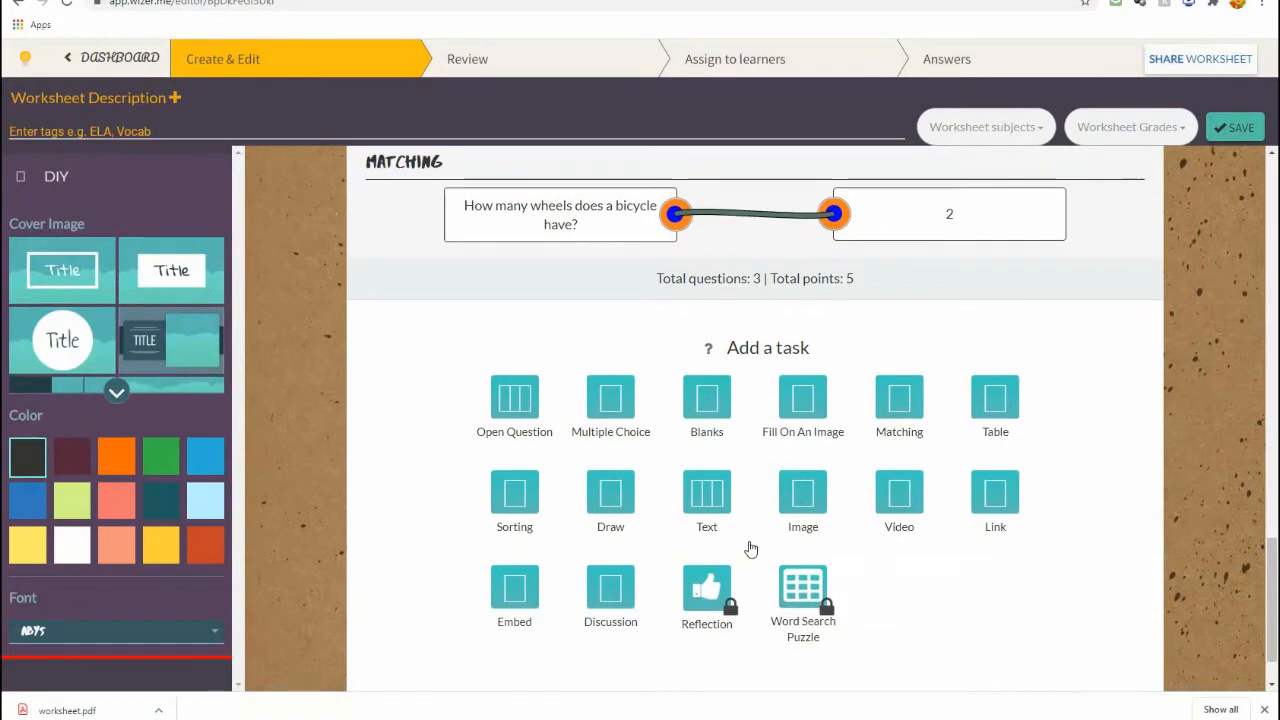
scroll(762, 545, down, 1)
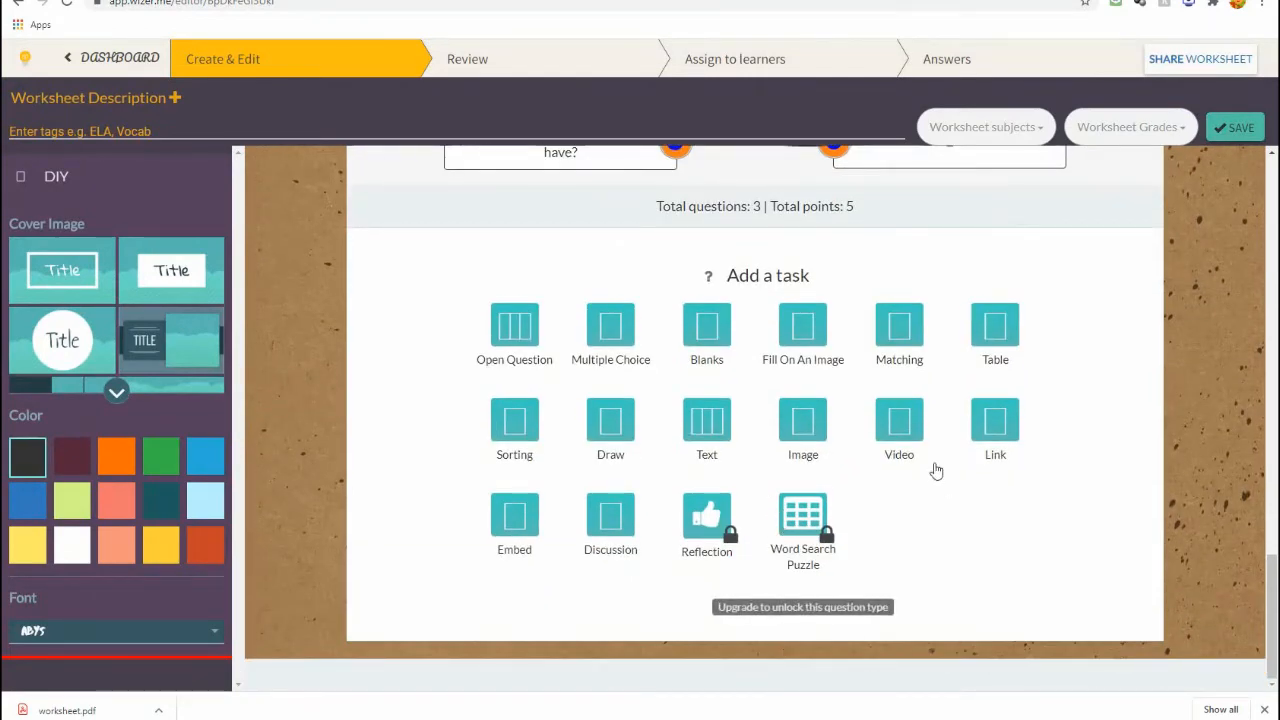
scroll(1027, 272, up, 1)
scroll(1027, 272, up, 5)
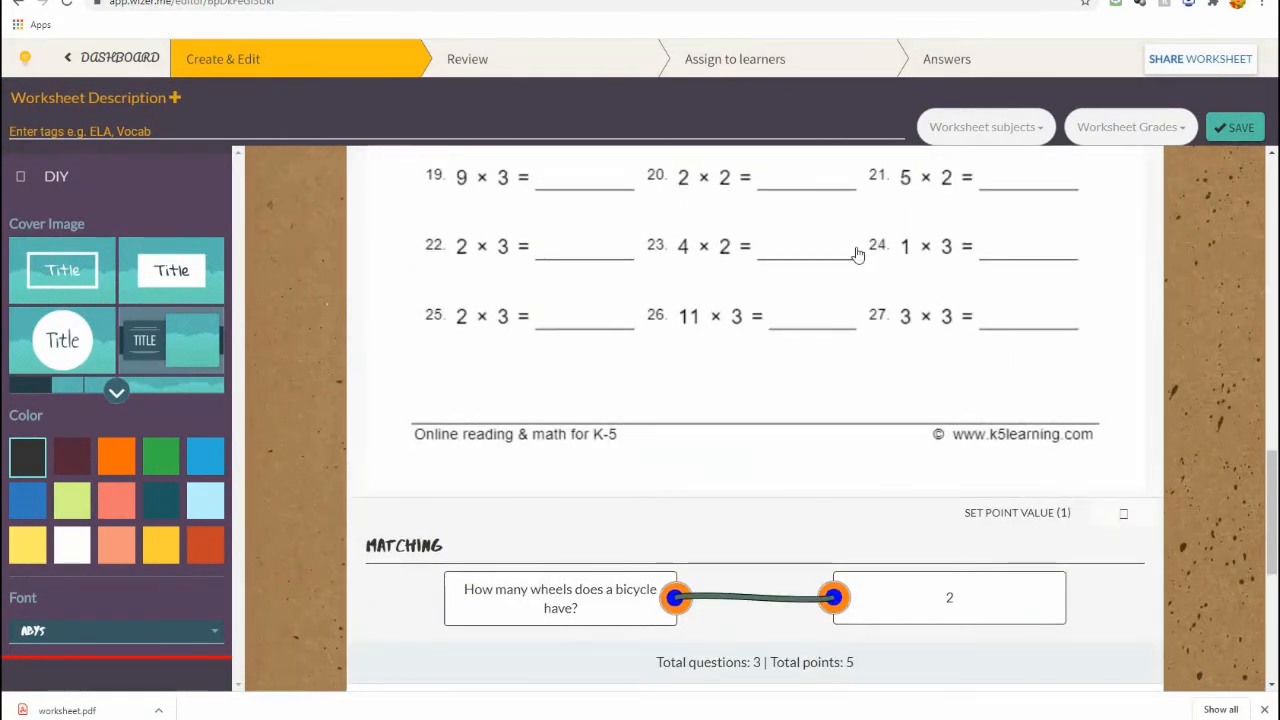
- Set the worksheet subject to Math and the grade to Other, and save the worksheet
click(1238, 128)
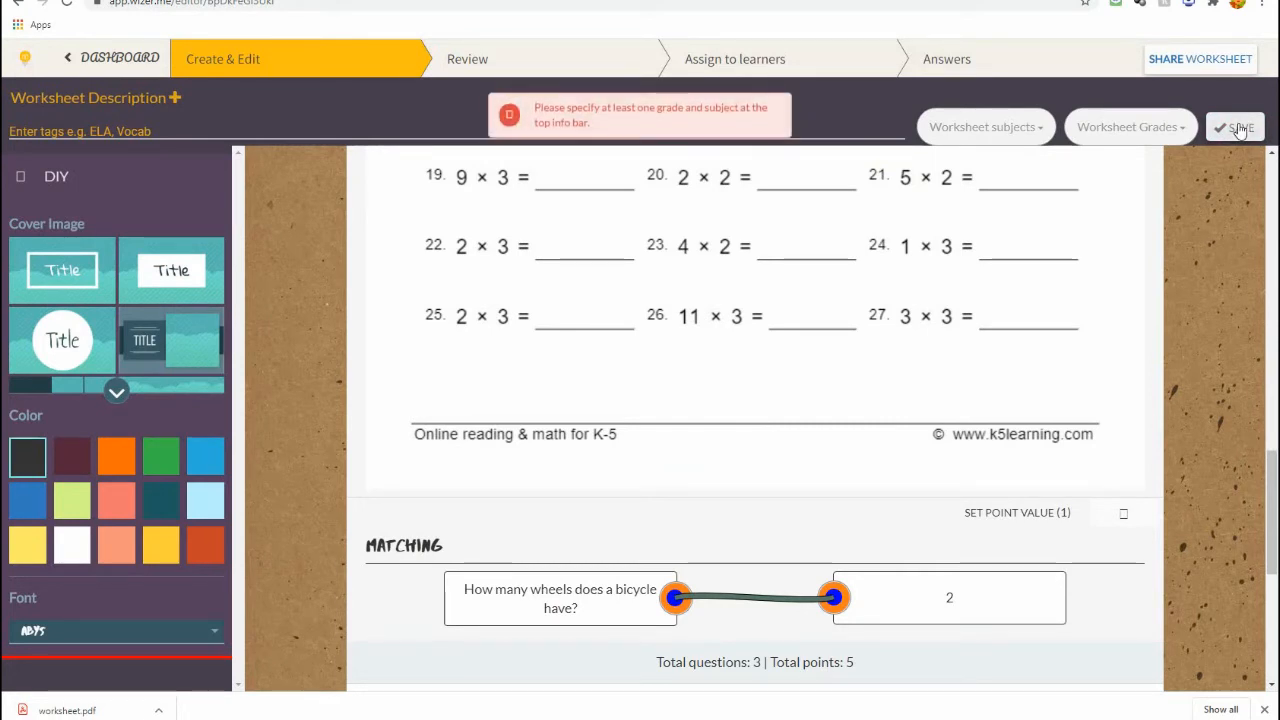
click(986, 127)
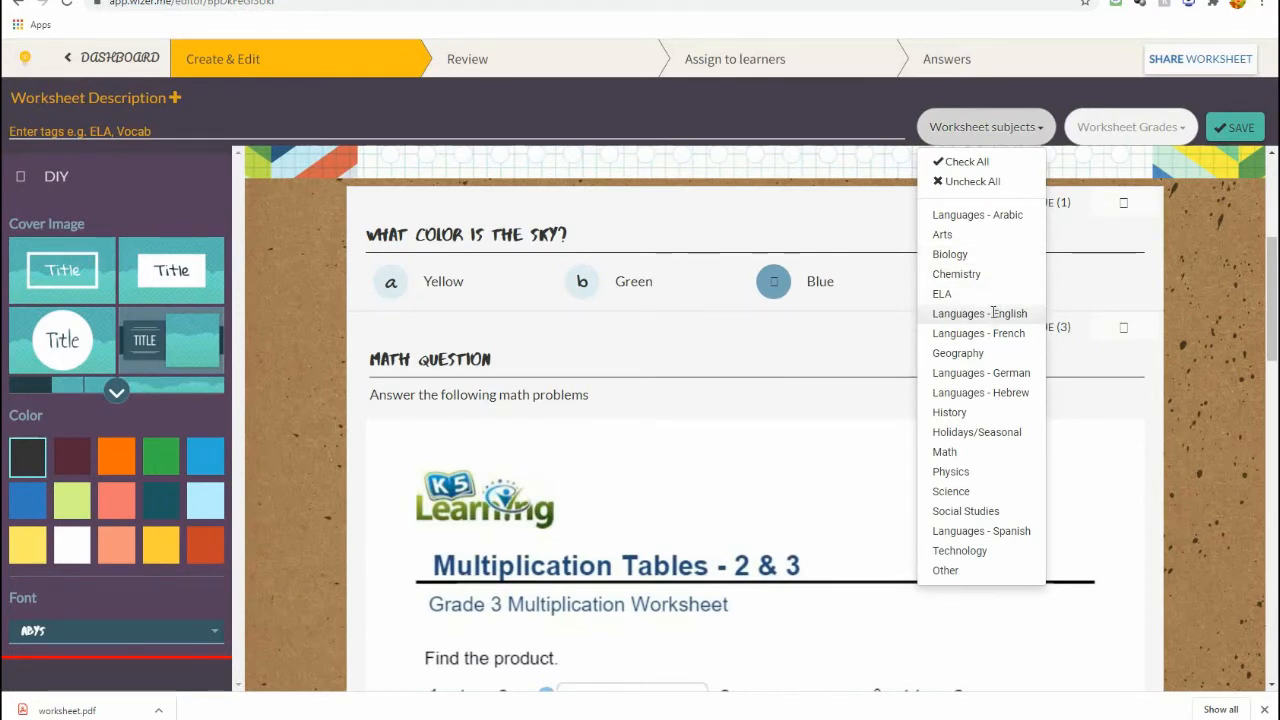
click(970, 452)
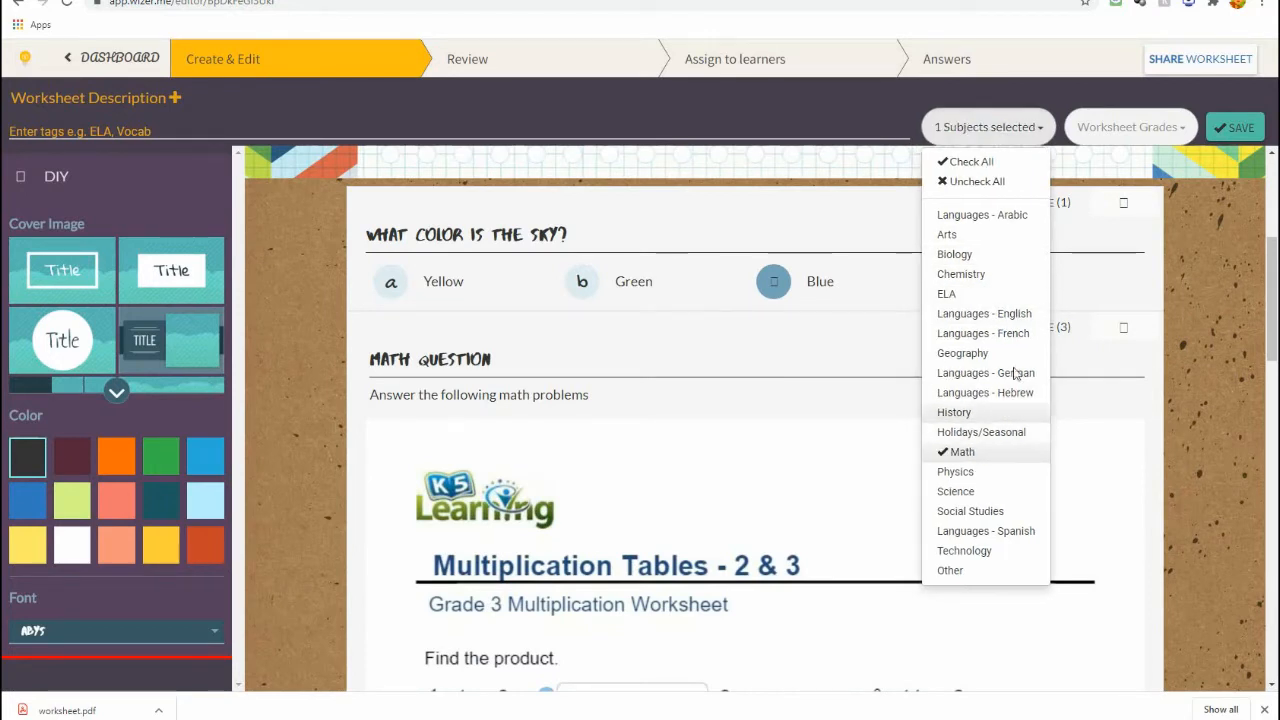
click(1148, 128)
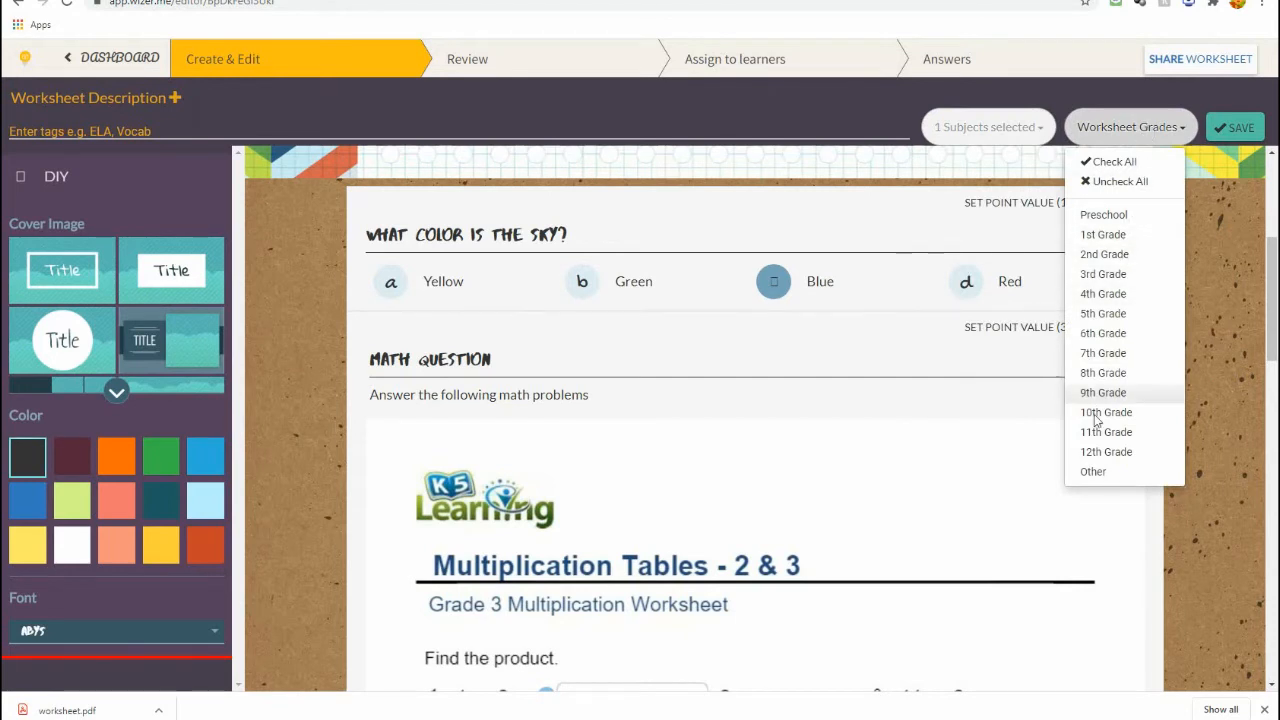
click(1093, 470)
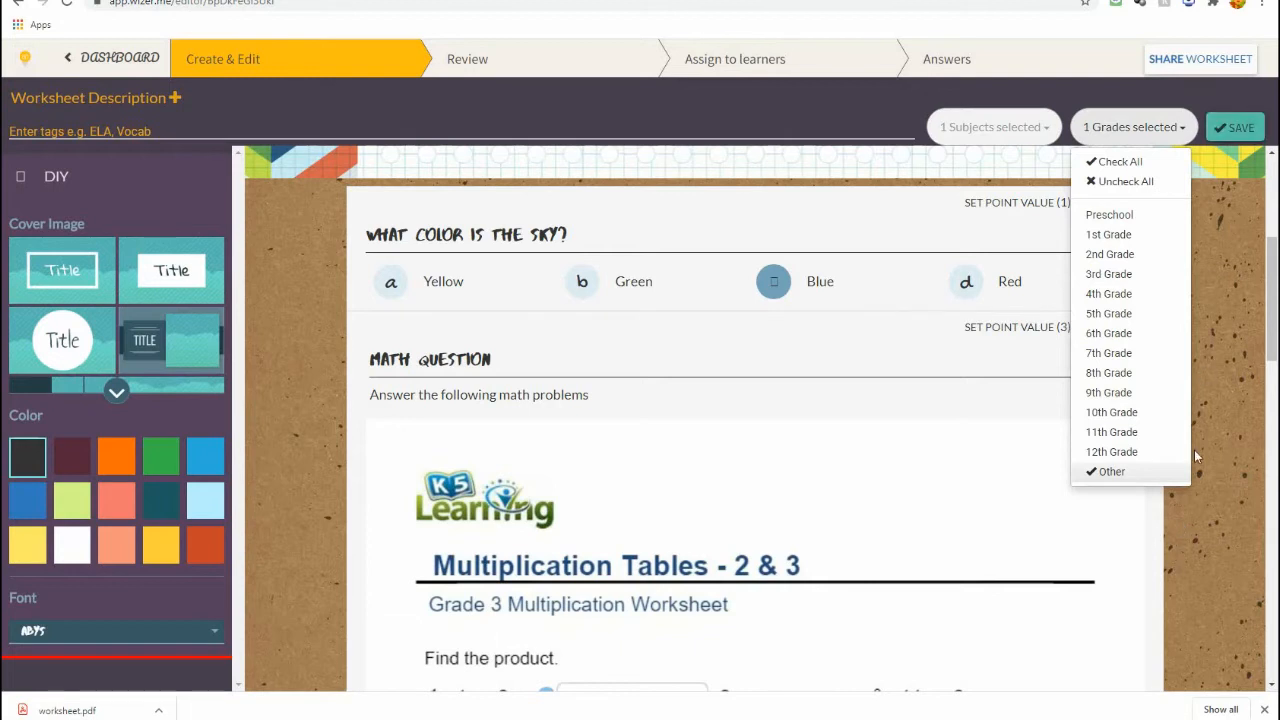
click(1228, 130)
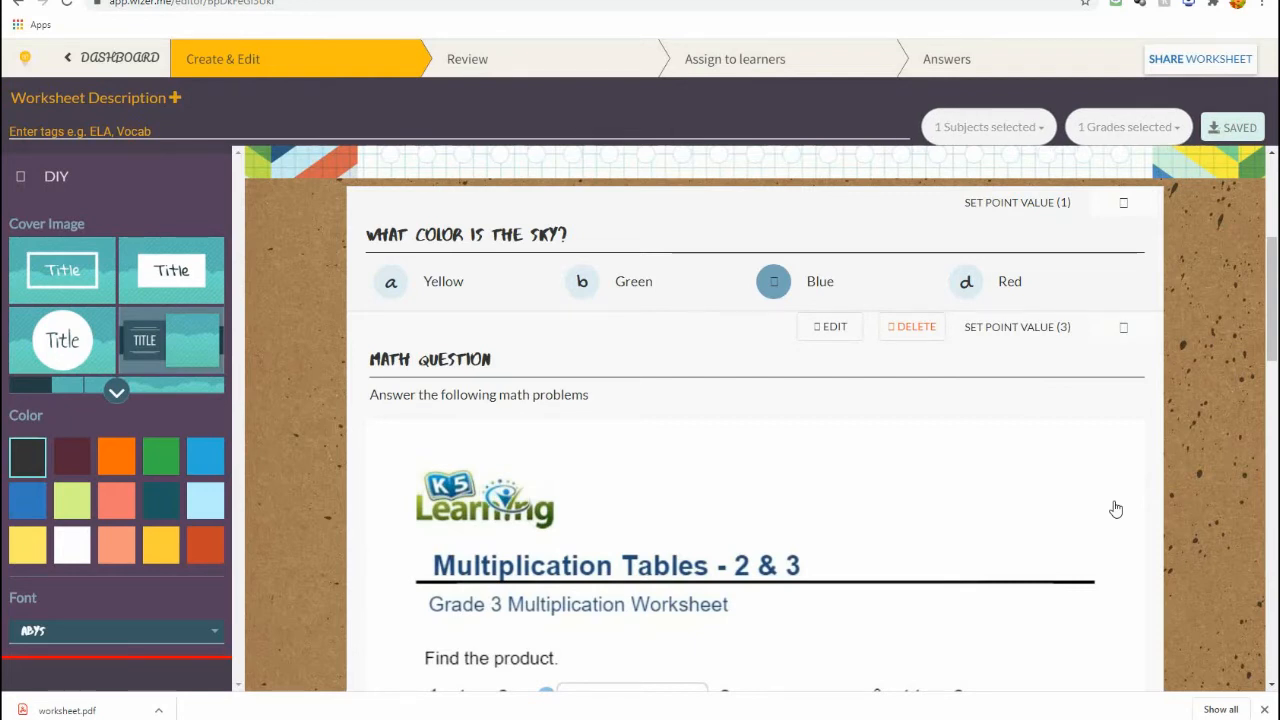
- Look through the saved worksheet and open its review preview to see the student version
scroll(1268, 286, down, 10)
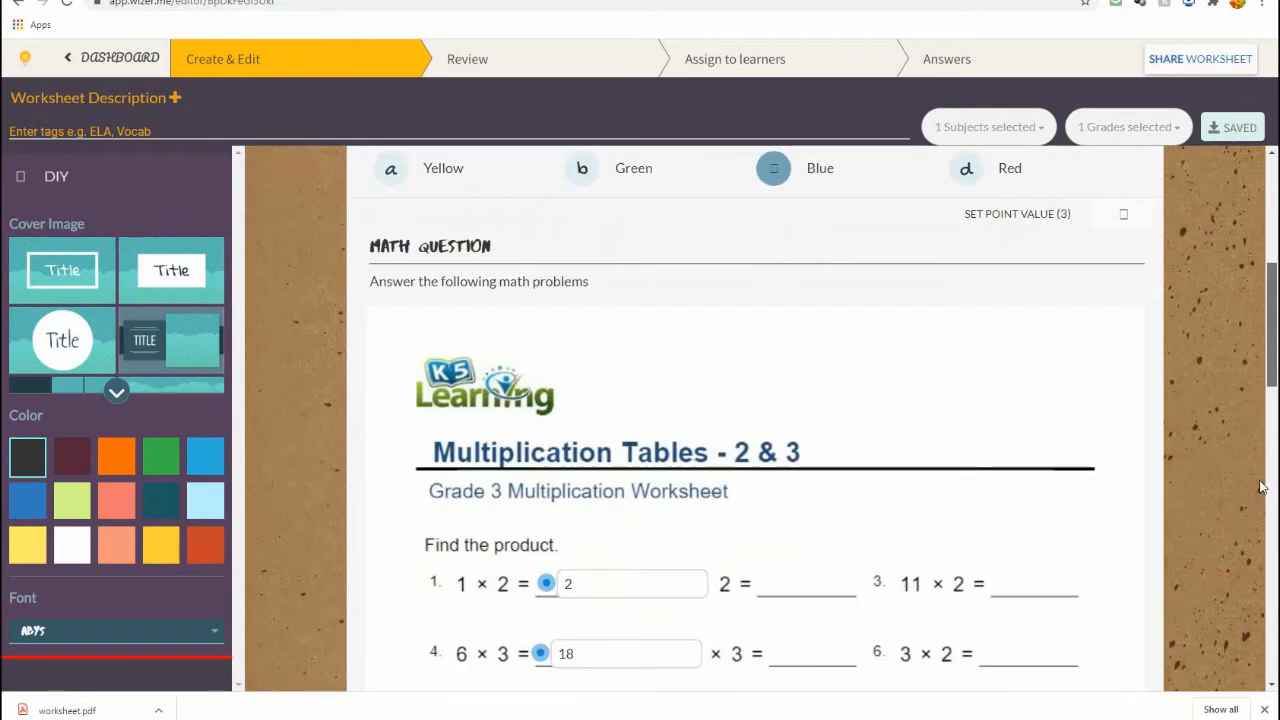
scroll(1263, 283, up, 8)
scroll(1263, 283, up, 5)
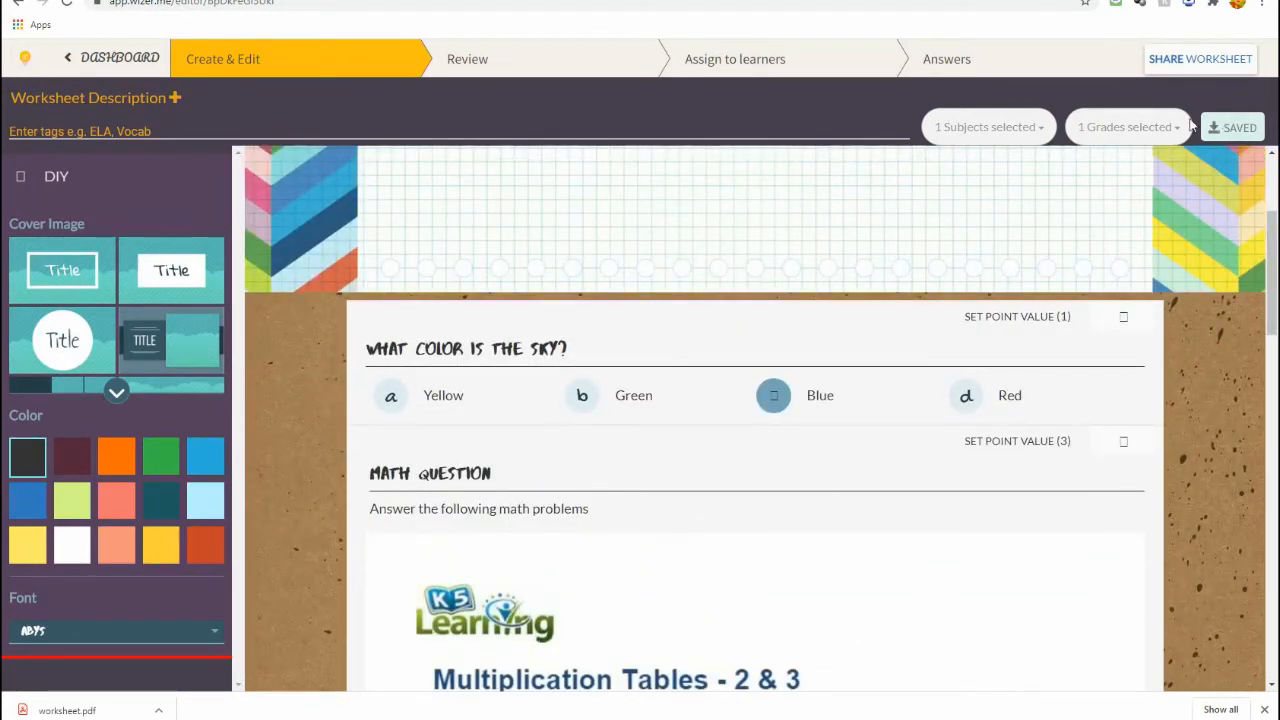
click(483, 59)
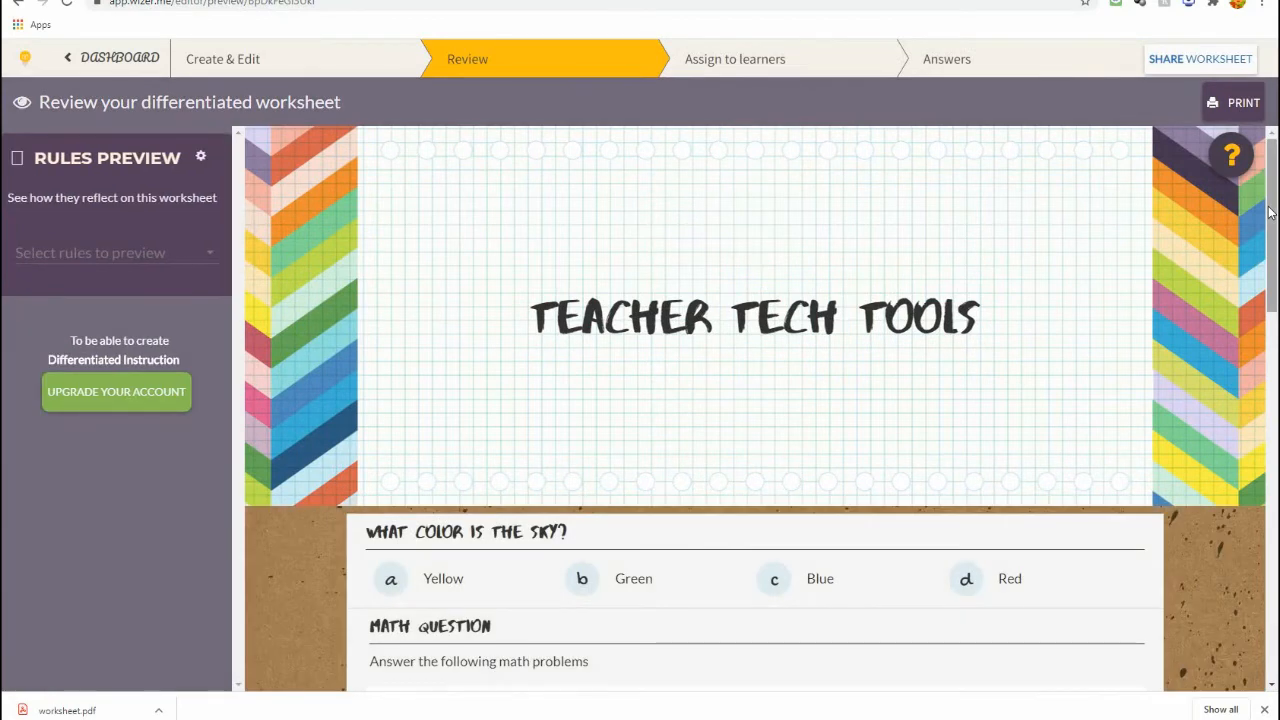
drag(1272, 218, 1265, 181)
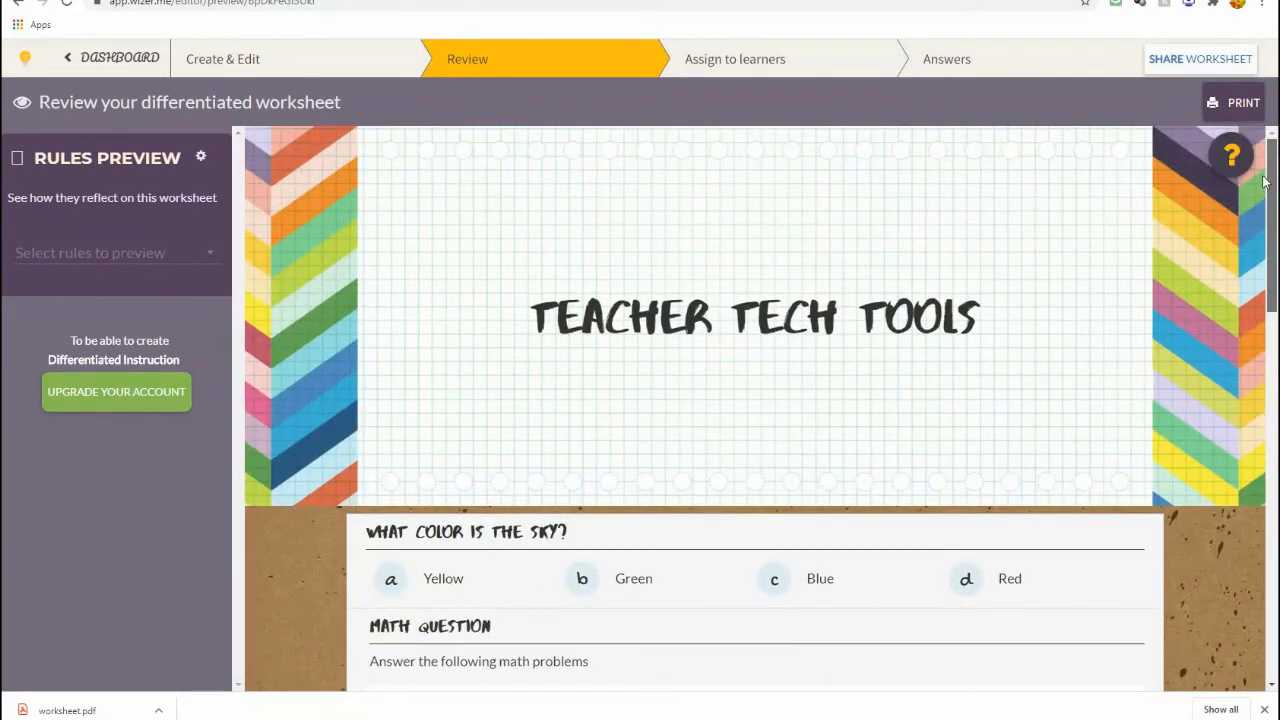
- Select the Teacher Tech Tools class for assigning the worksheet and make the worksheet public
click(740, 62)
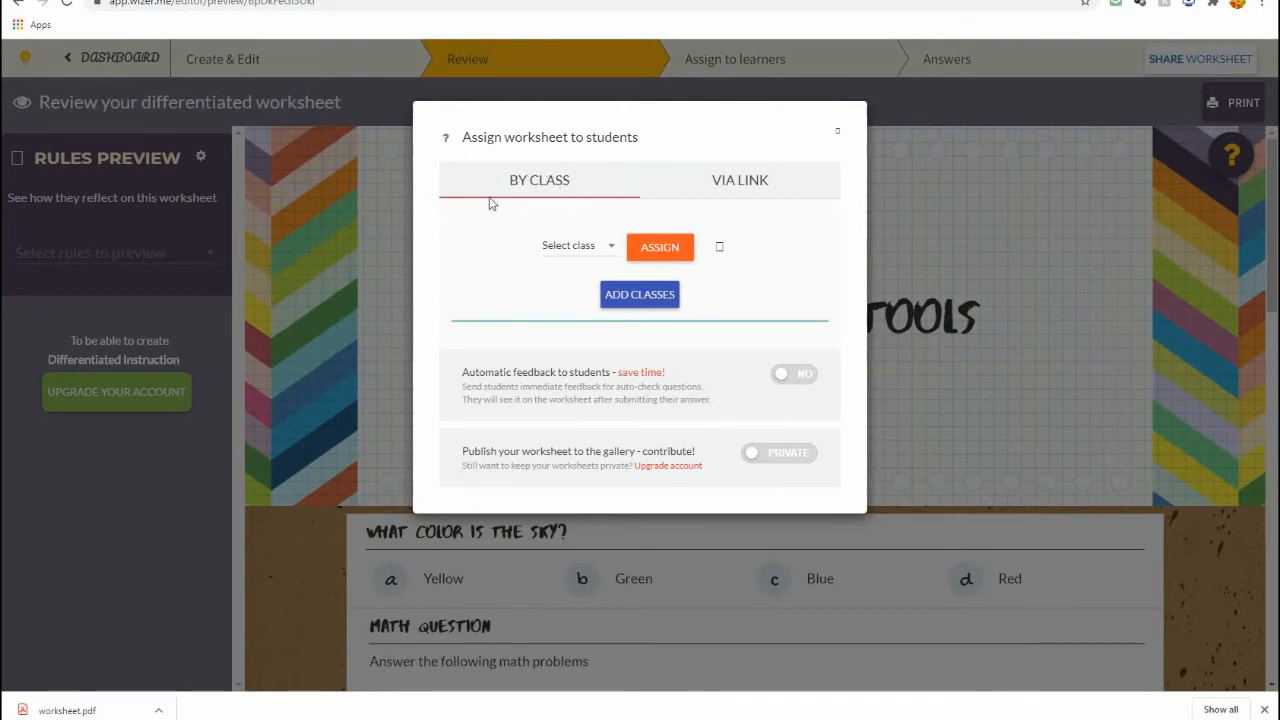
click(612, 255)
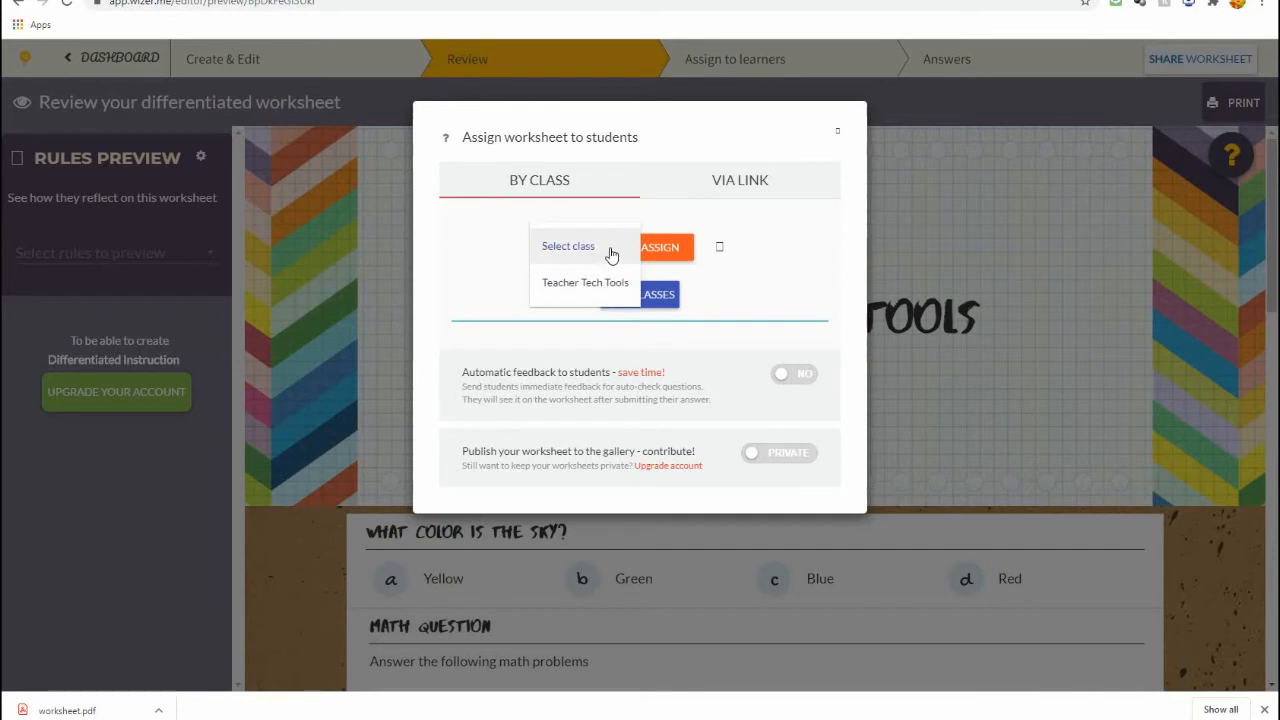
click(603, 285)
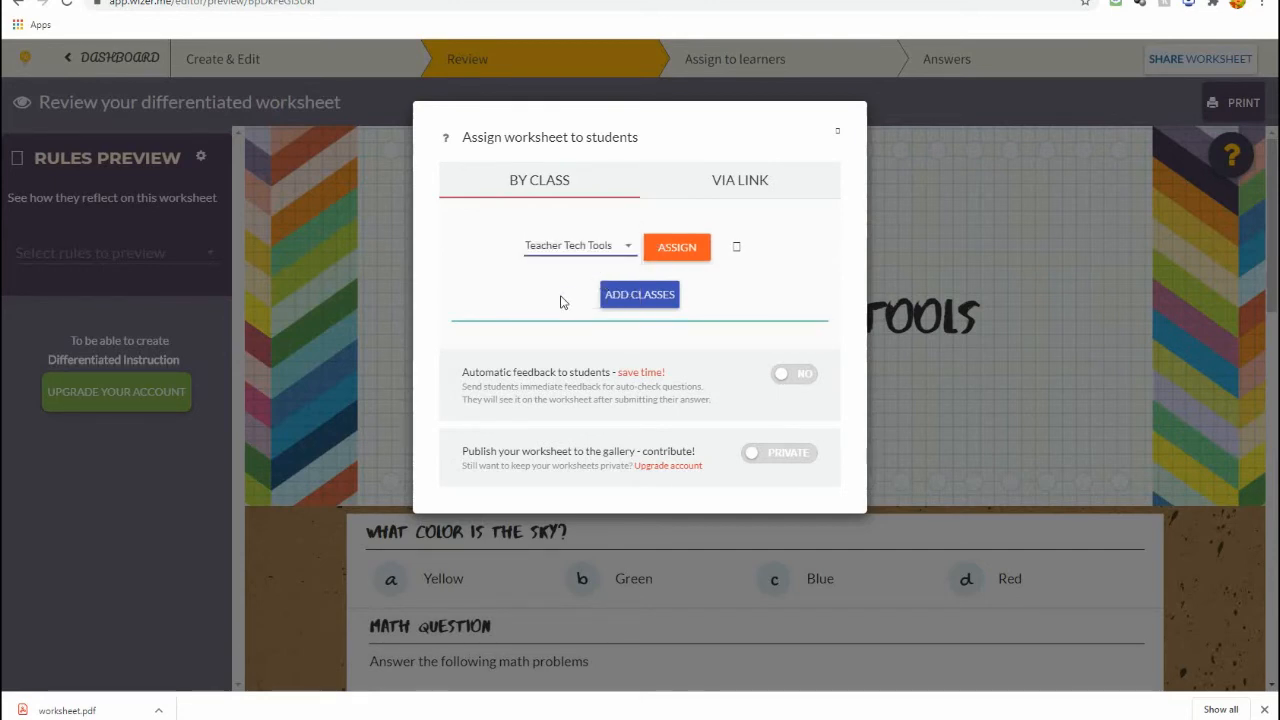
click(678, 252)
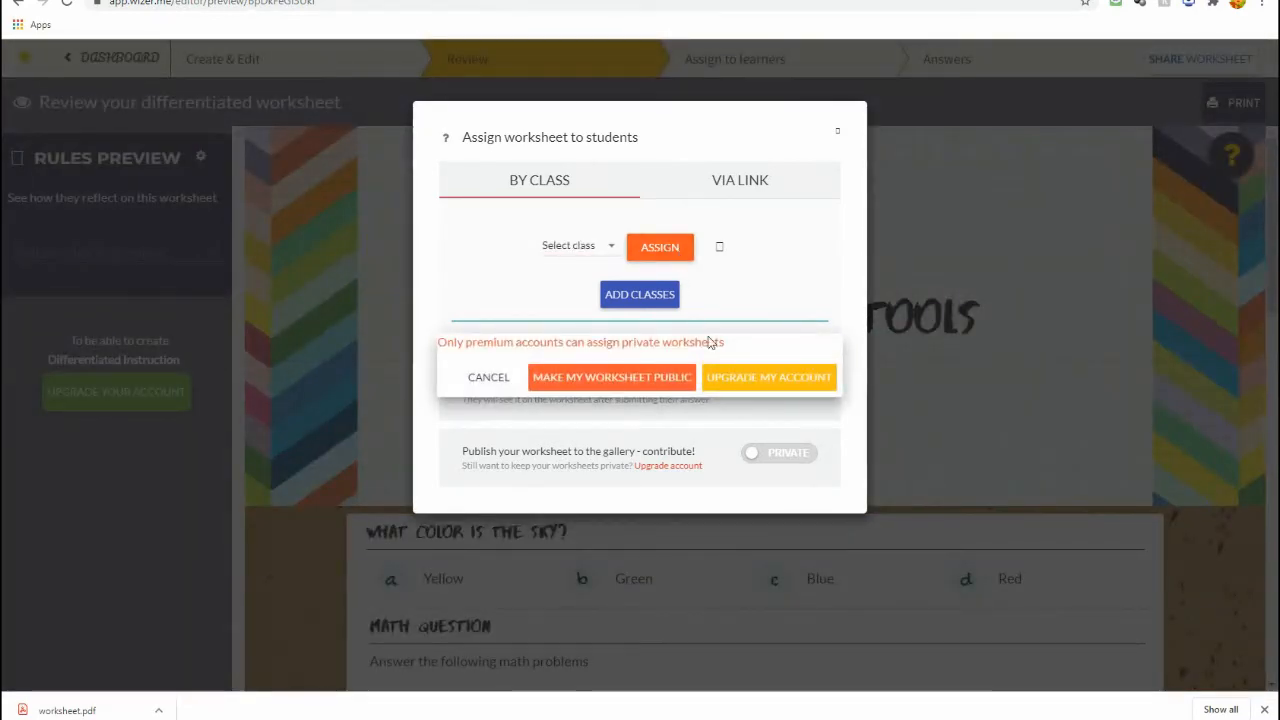
click(600, 377)
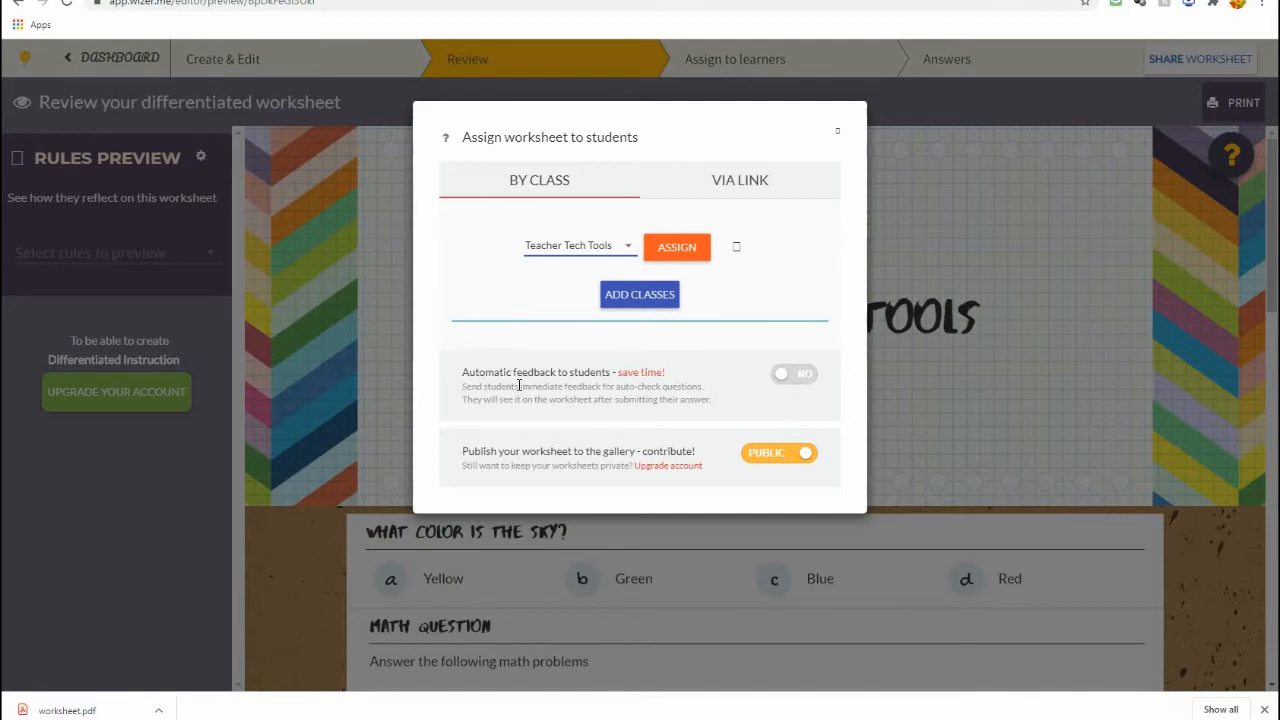
- Turn on automatic feedback to students, assign the worksheet to the selected class with shuffled questions, and close the assignment settings
click(787, 378)
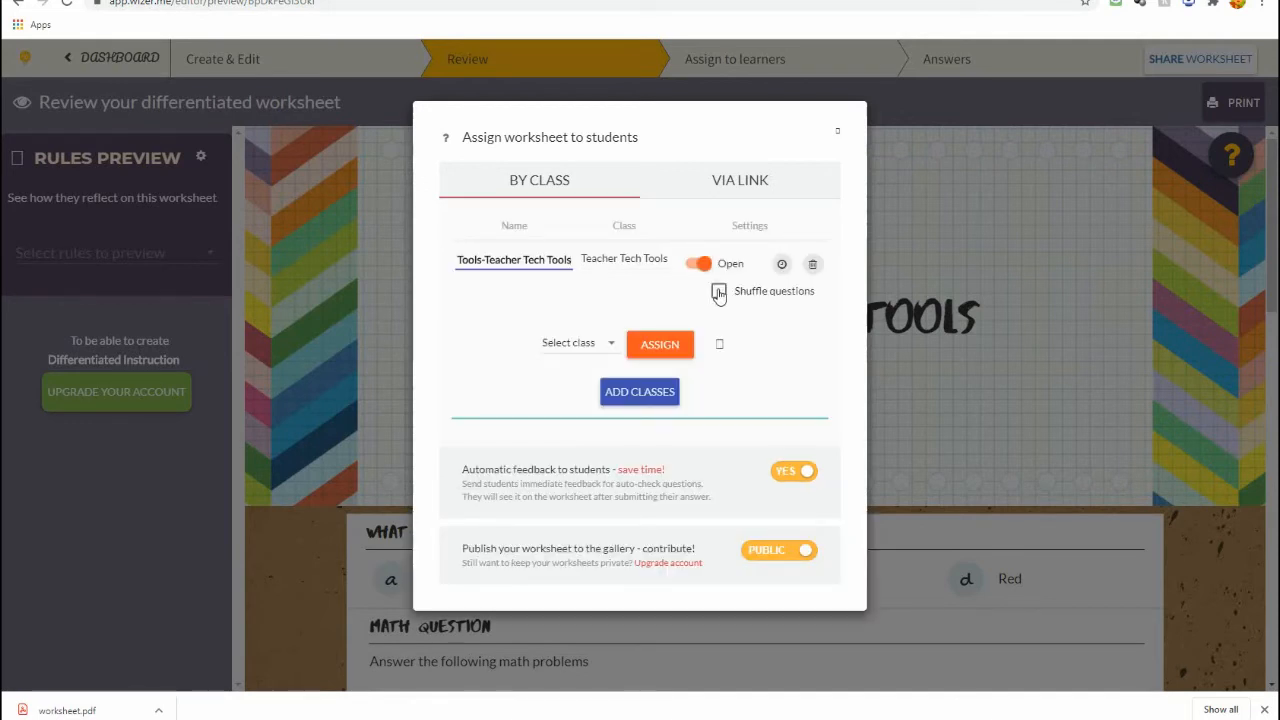
click(719, 293)
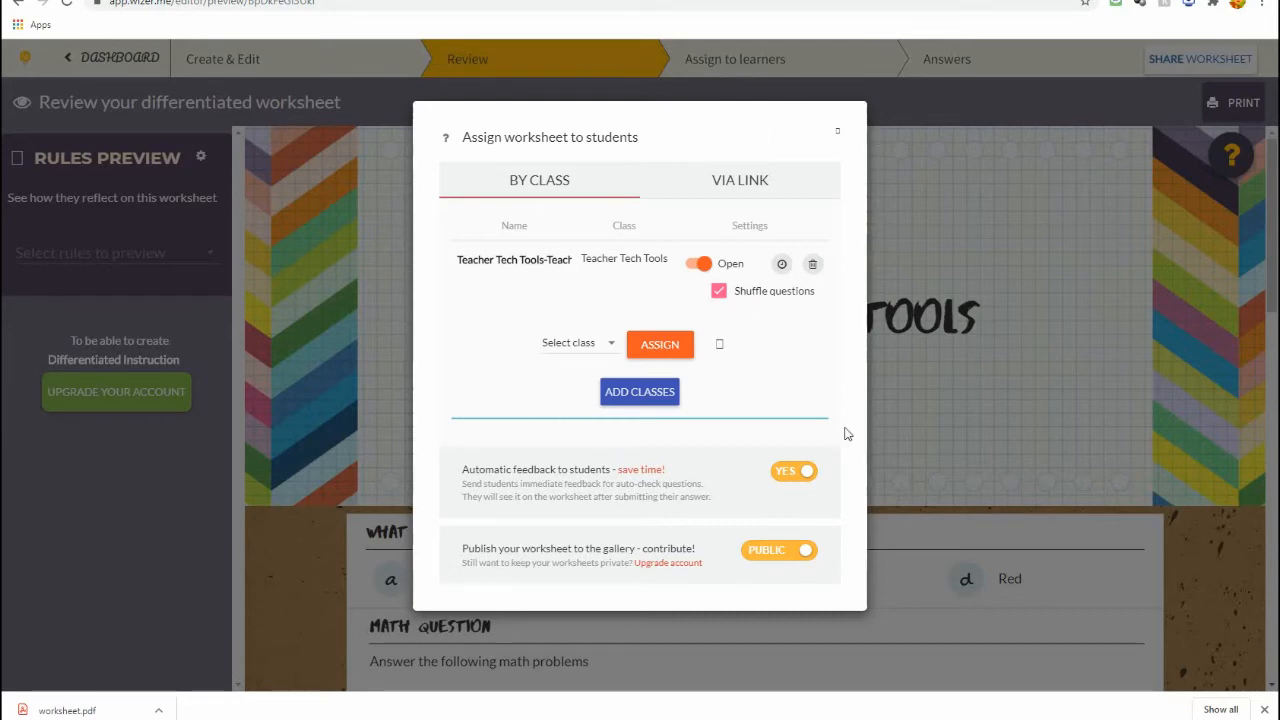
click(837, 136)
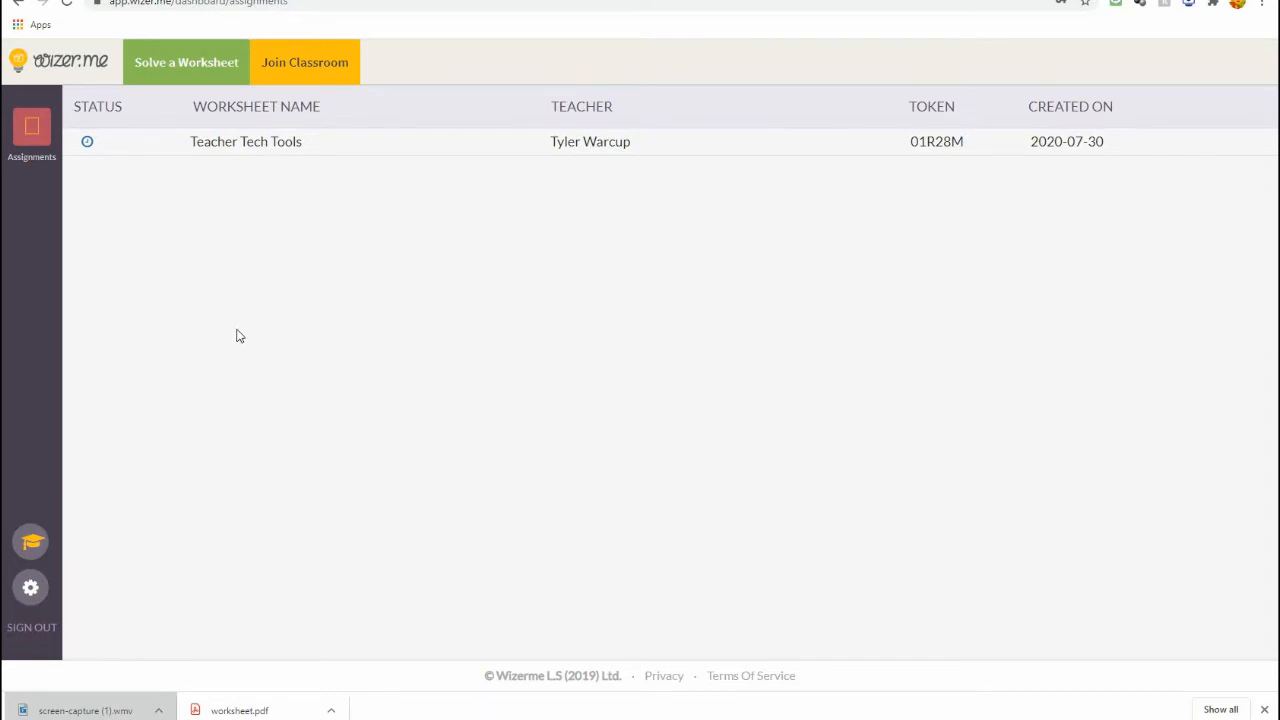
- Open the Teacher Tech Tools assignment as a student and answer 1 × 2 with 2, 6 × 3 with 18 and 5 × 3 with 14
click(248, 147)
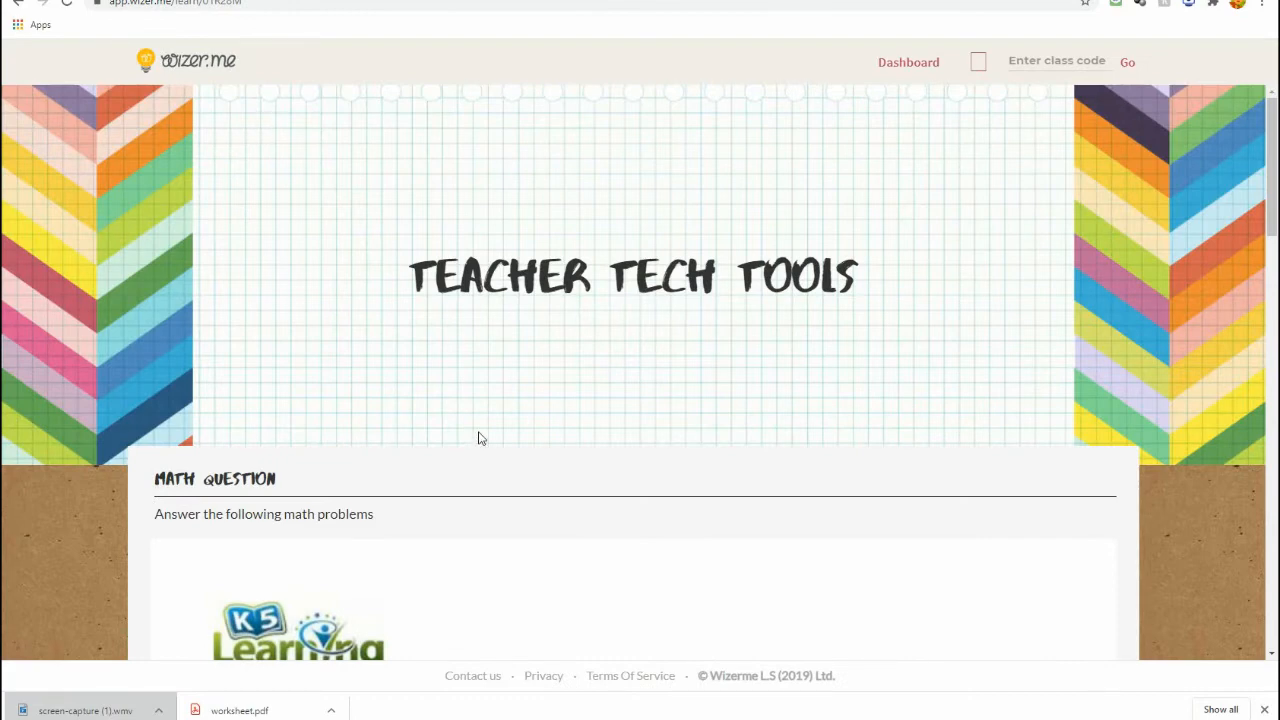
scroll(457, 371, down, 1)
scroll(371, 645, down, 2)
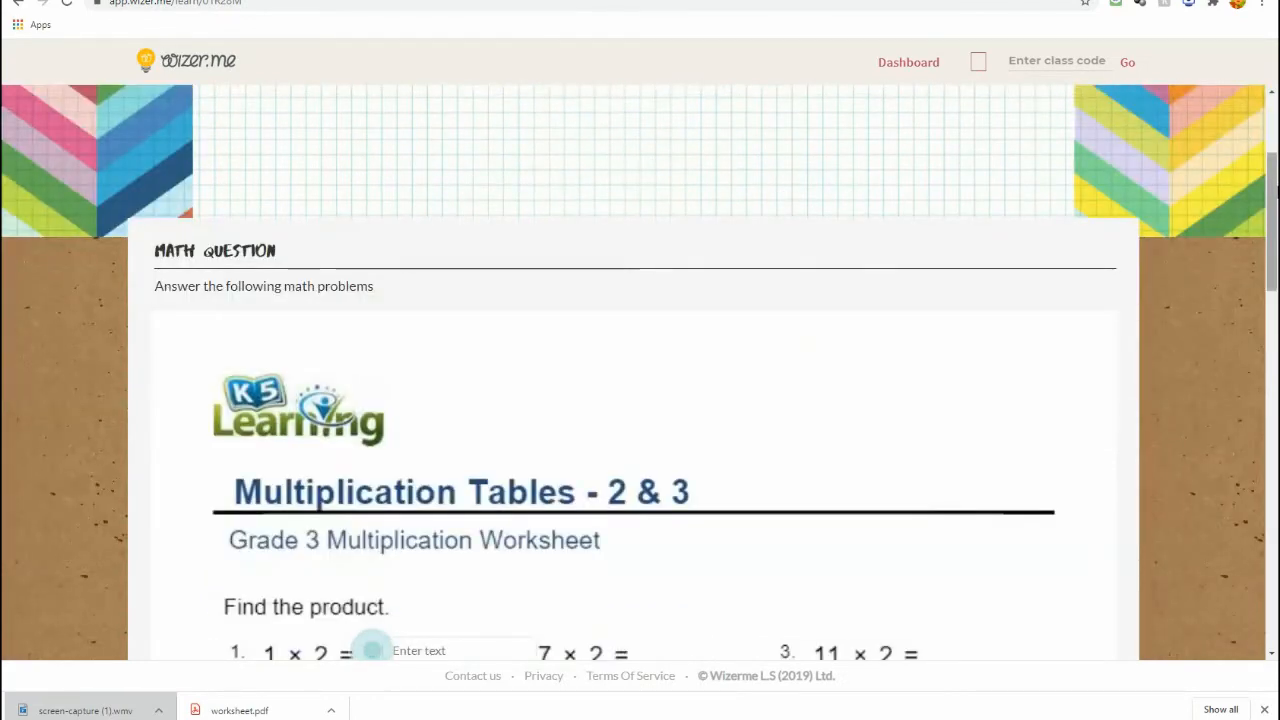
scroll(372, 623, down, 1)
scroll(1275, 218, down, 3)
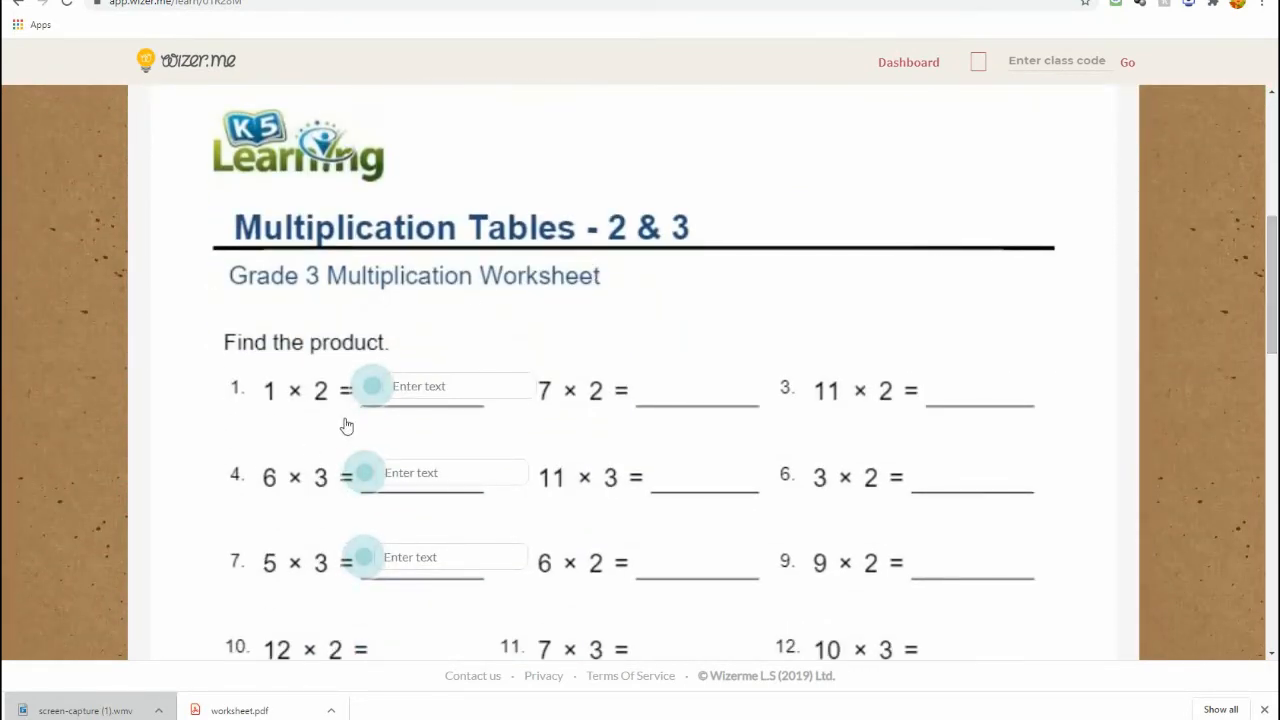
click(441, 385)
text(2)
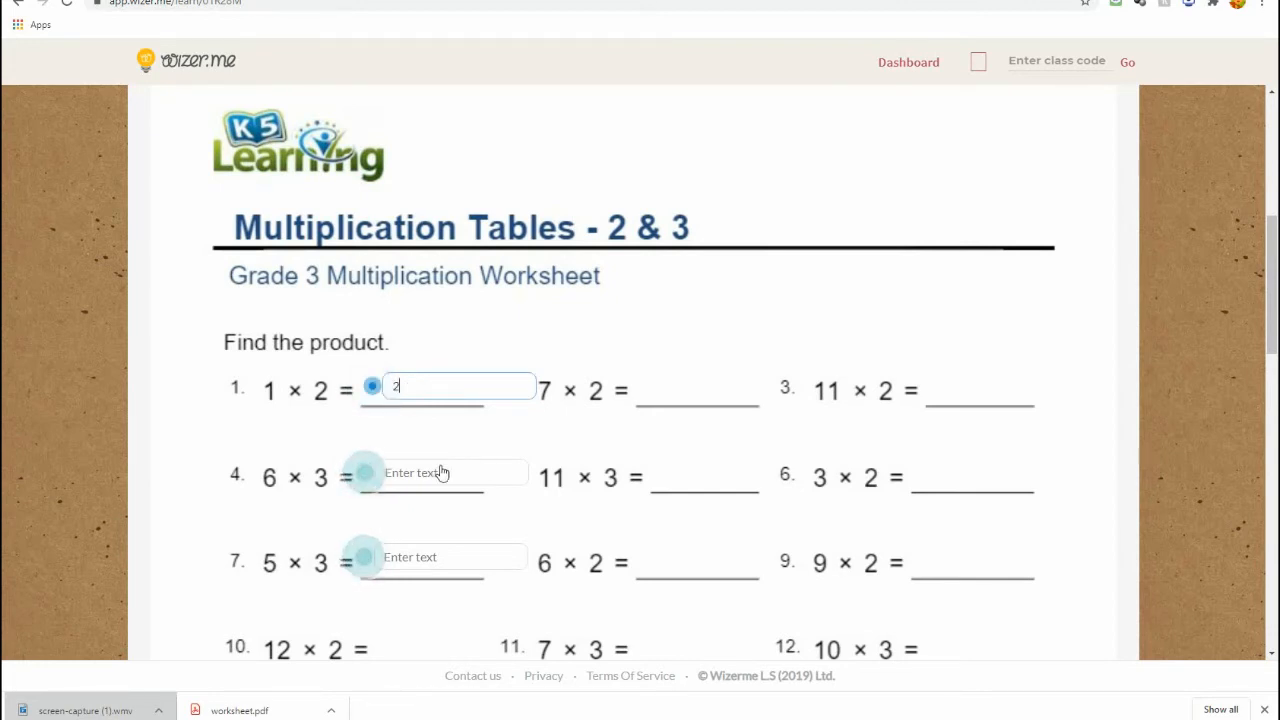
click(416, 478)
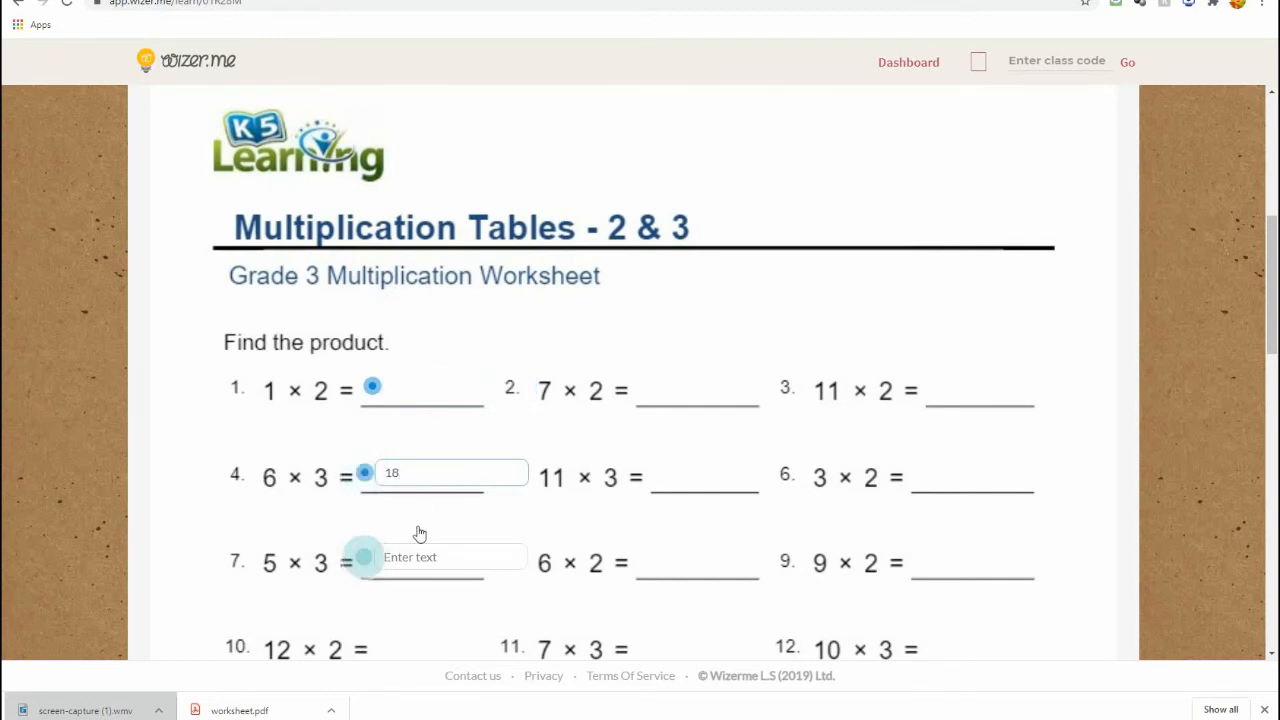
click(428, 562)
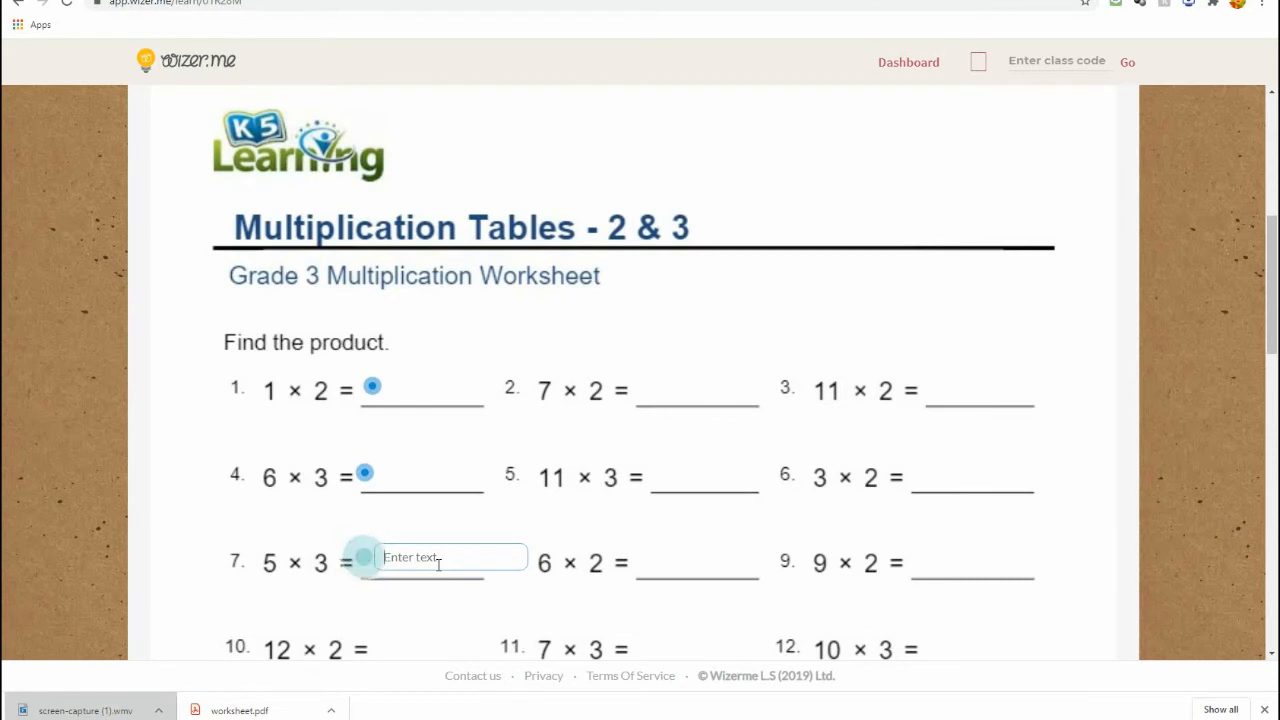
text(14)
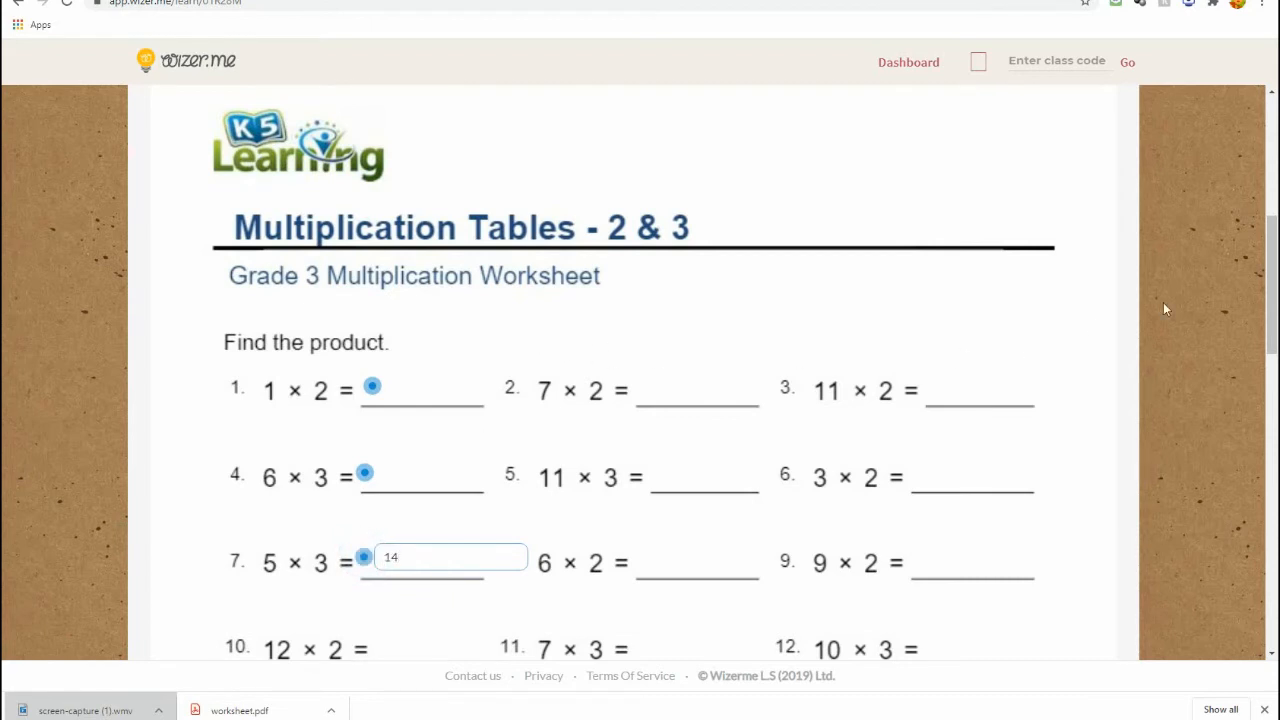
- Answer the sky color question with Green and match "How many wheels does a bicycle have?" to "2"
drag(1272, 283, 1216, 518)
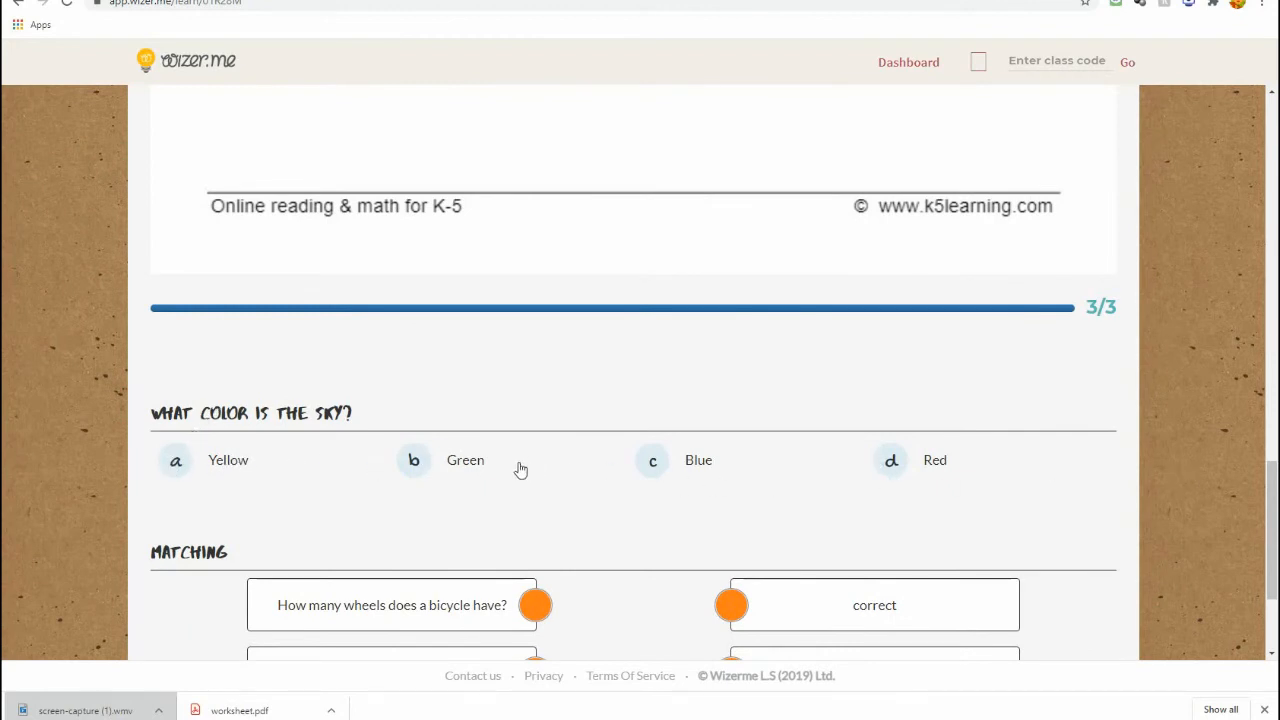
click(466, 469)
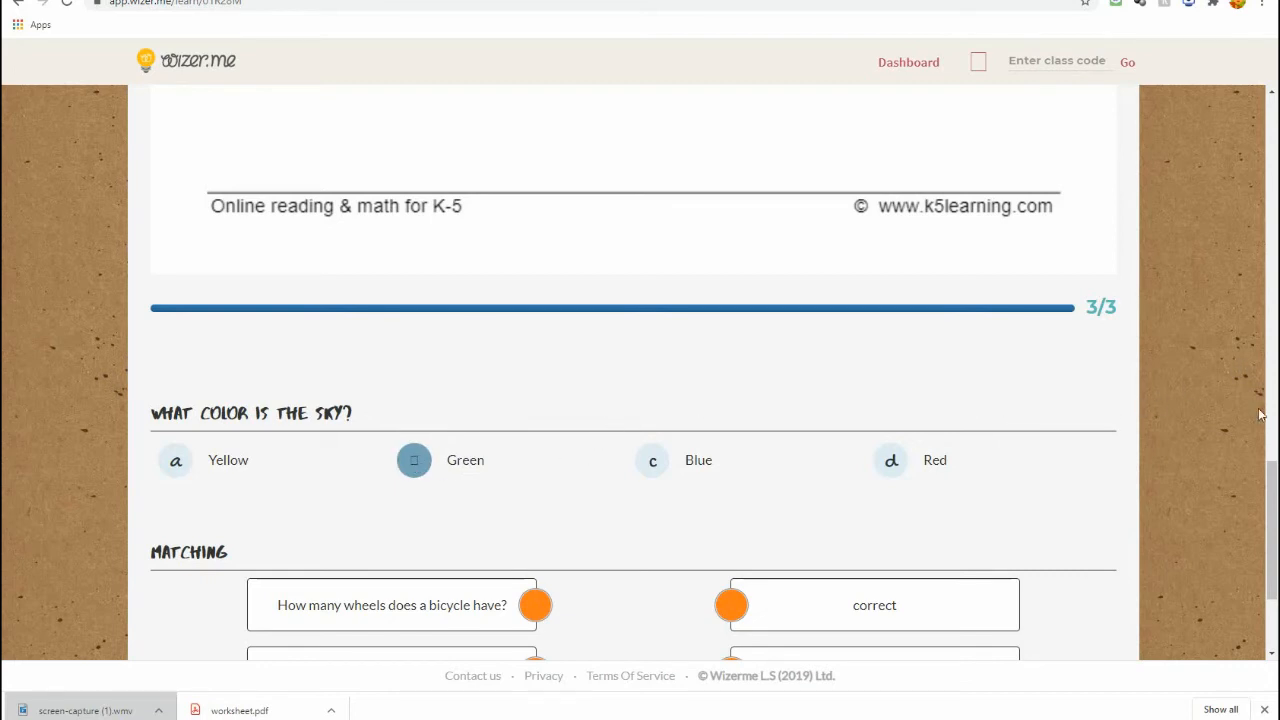
scroll(1273, 570, down, 2)
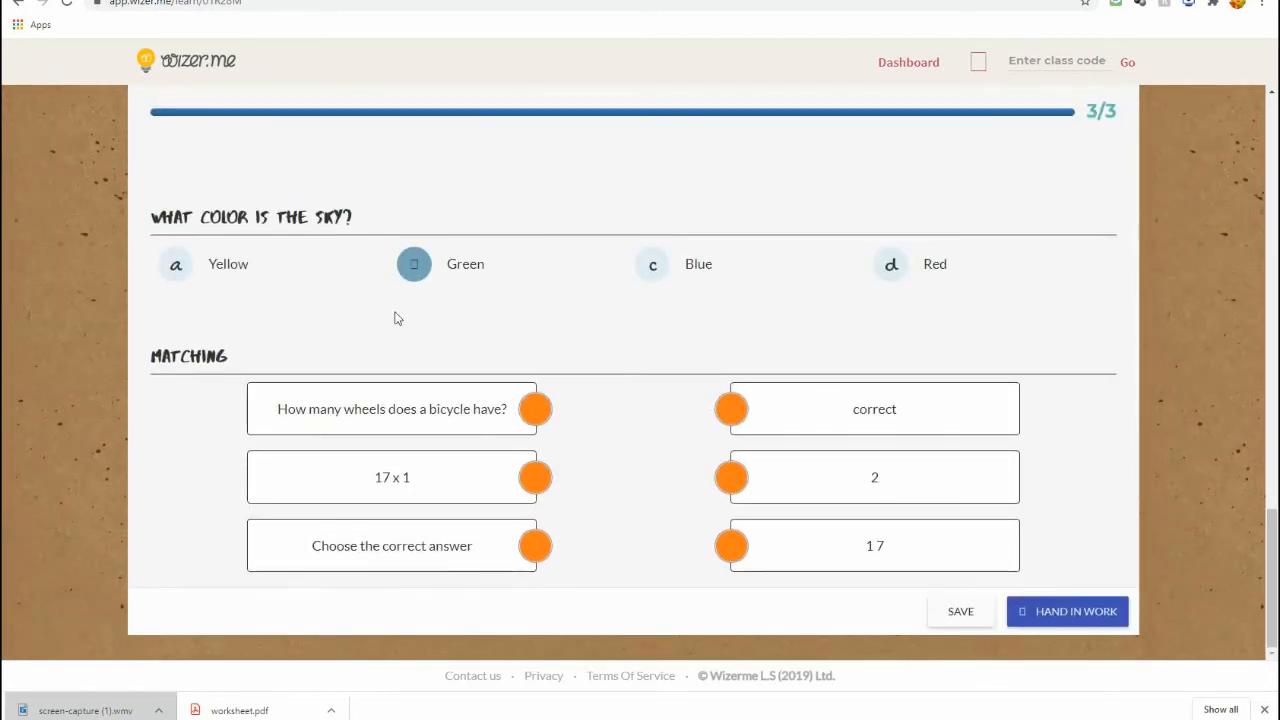
click(536, 412)
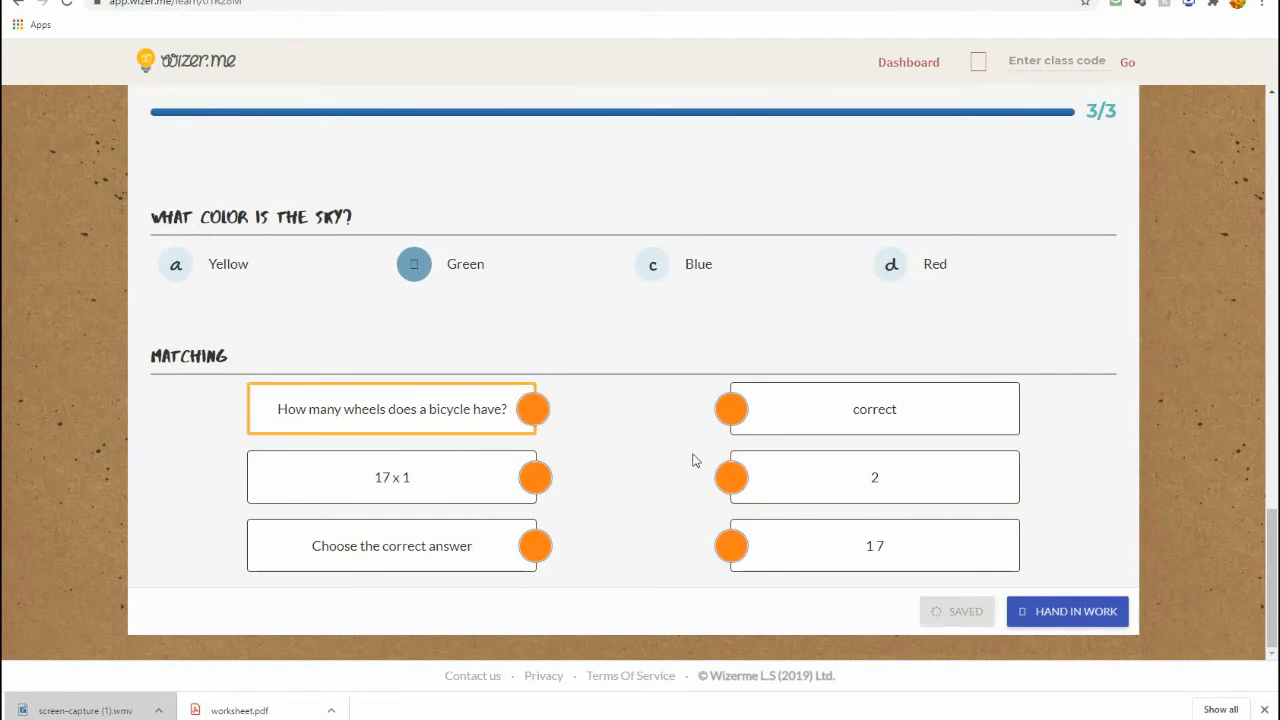
click(731, 482)
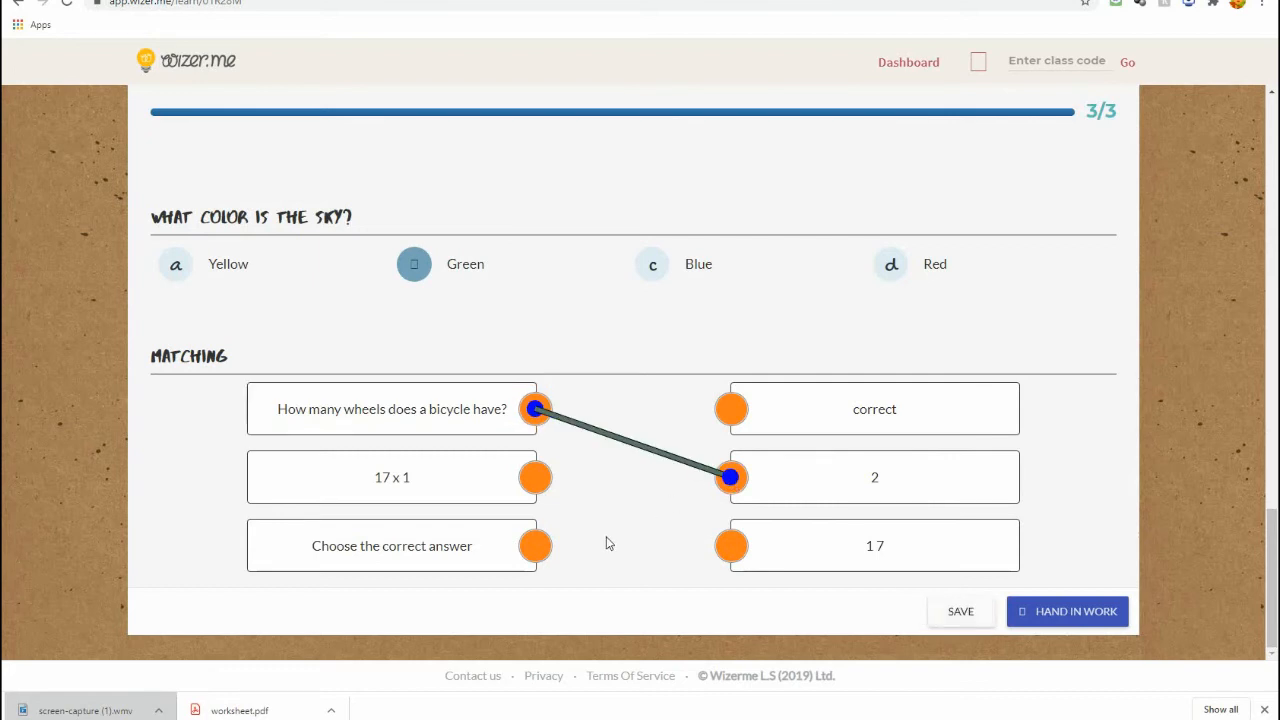
- Match "Choose the correct answer" to "17" and "17 x 1" to "correct" in the matching task
click(535, 480)
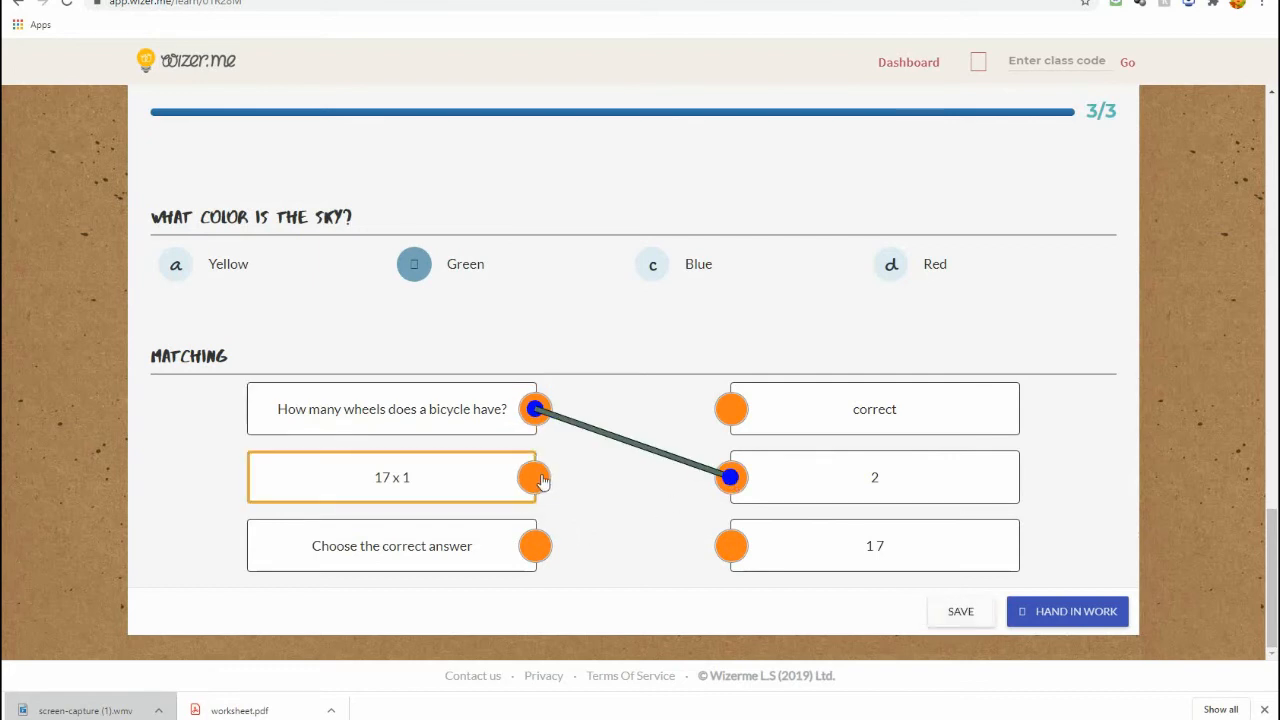
click(734, 426)
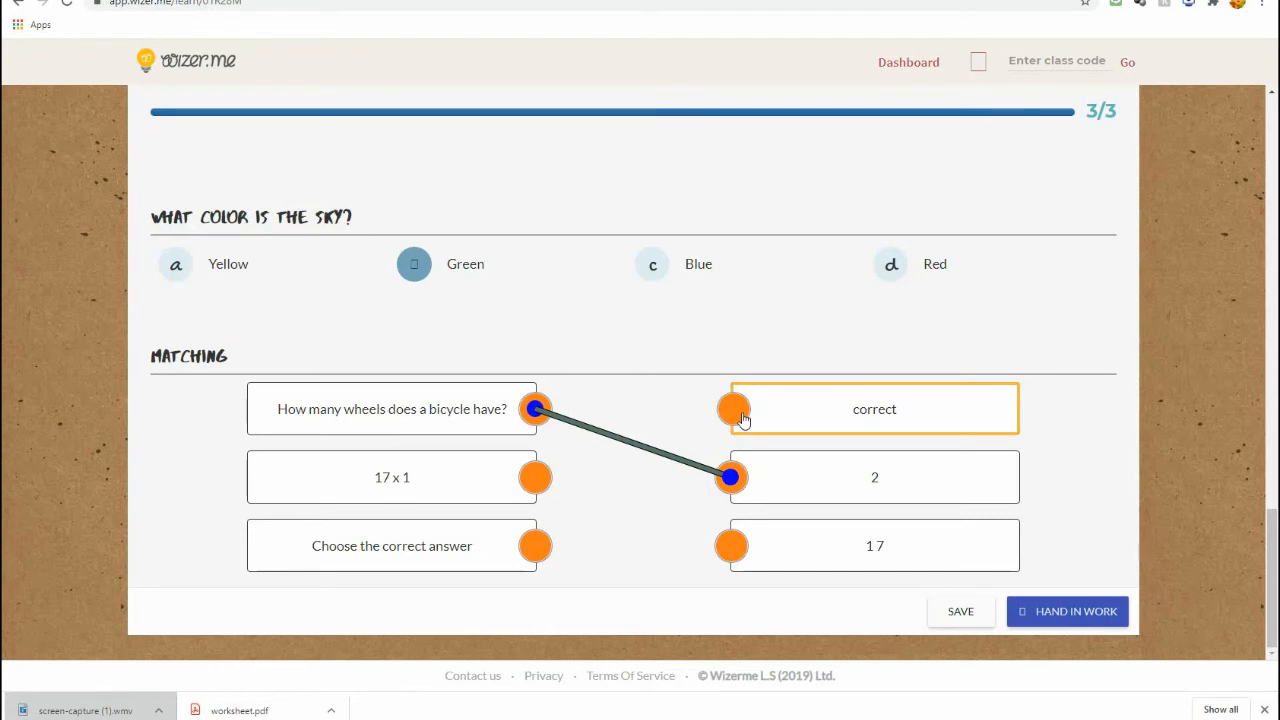
click(538, 549)
click(731, 545)
click(535, 545)
click(733, 545)
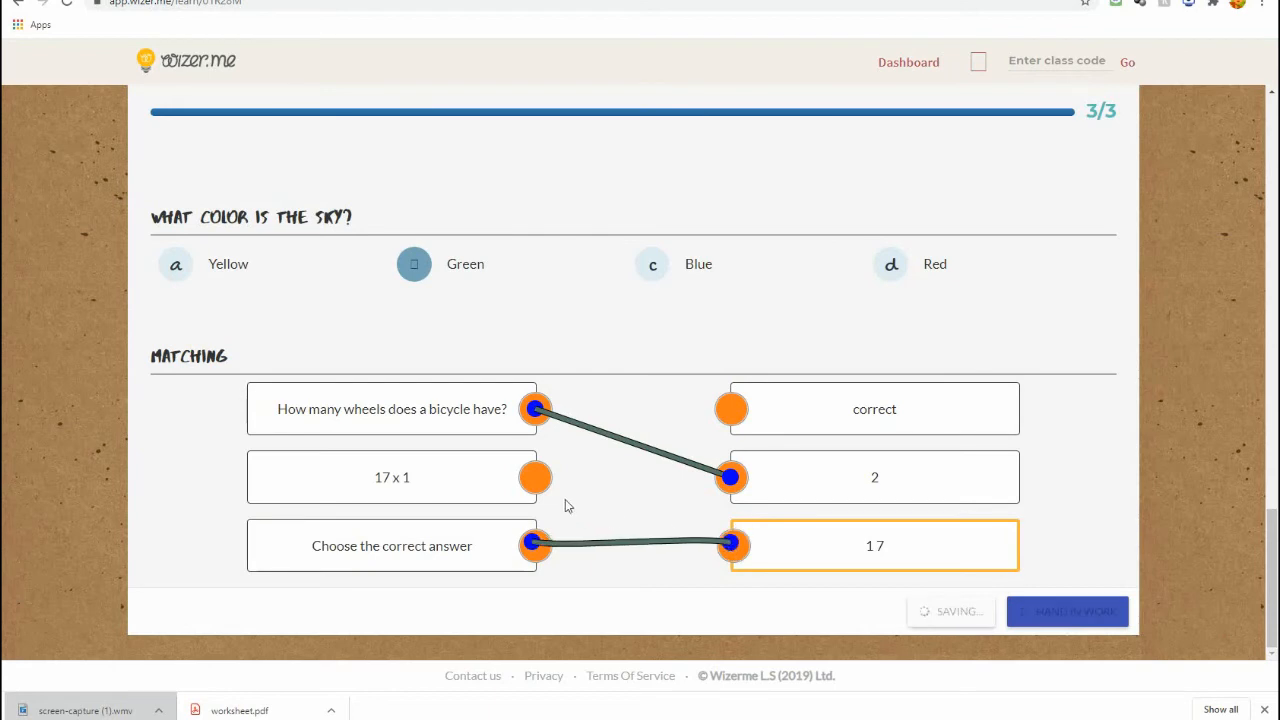
click(535, 477)
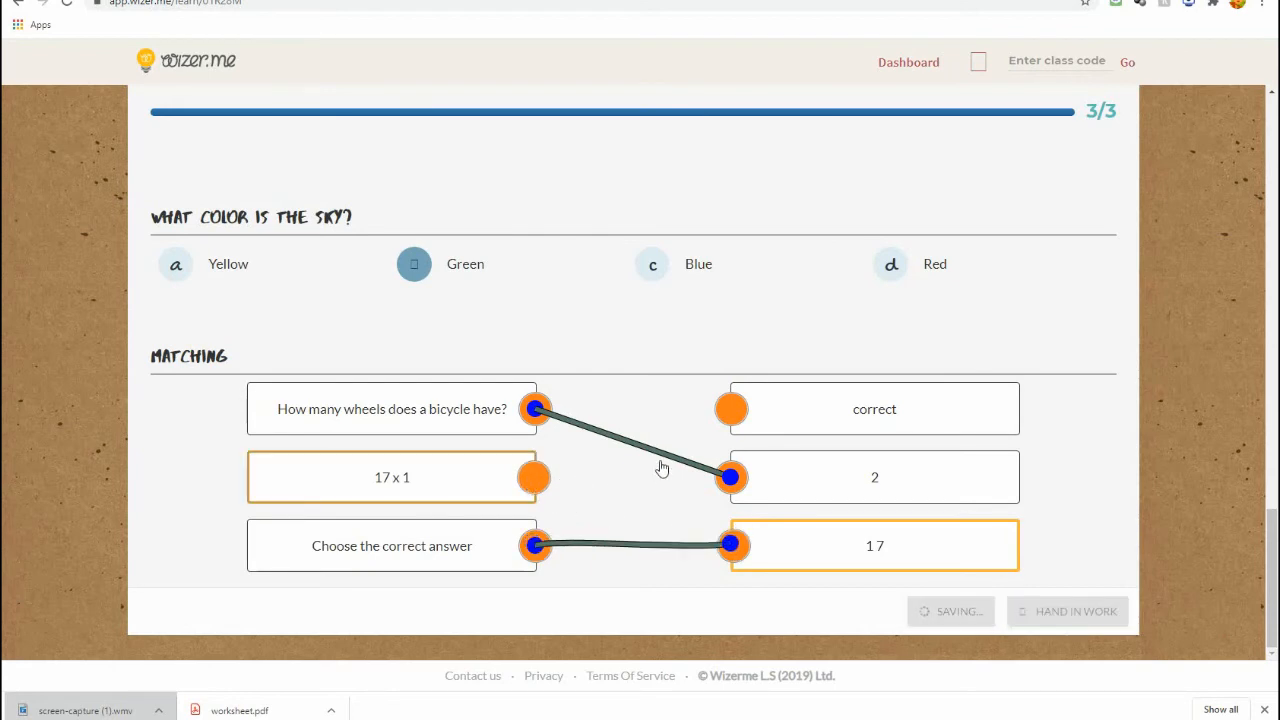
click(733, 416)
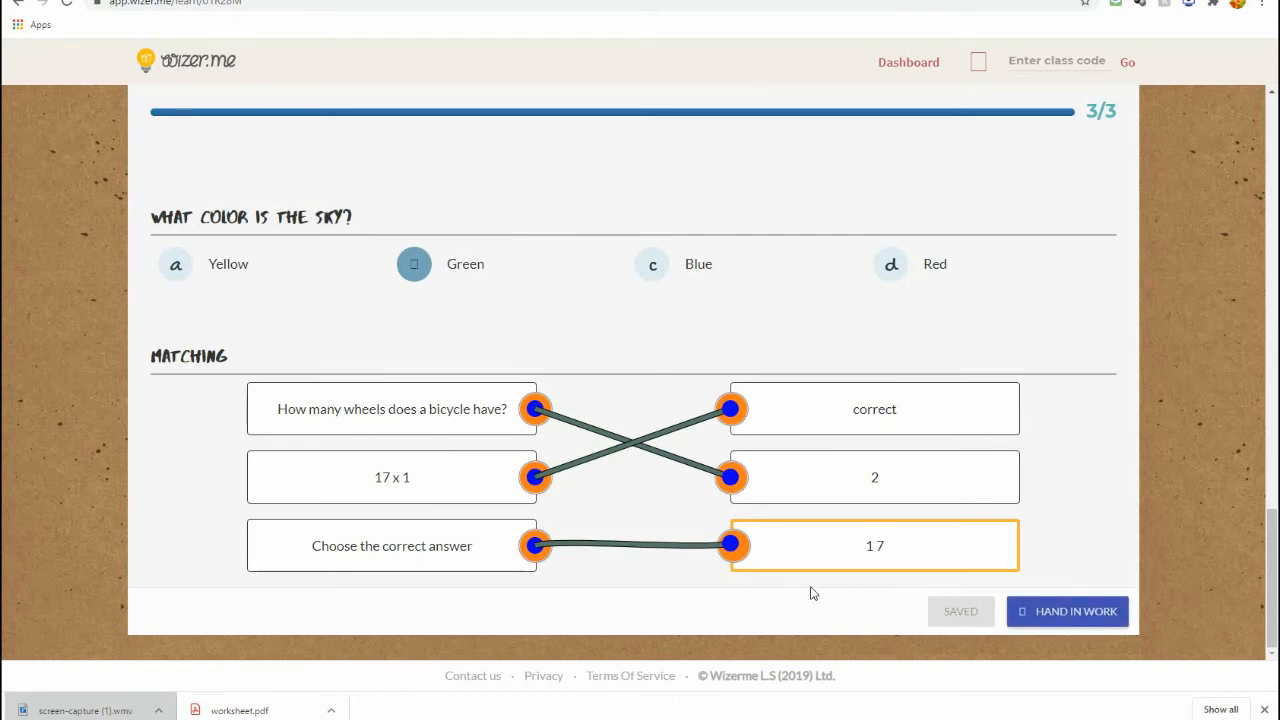
- Hand in the completed work and check the automatic feedback on the multiplication answers
click(1062, 625)
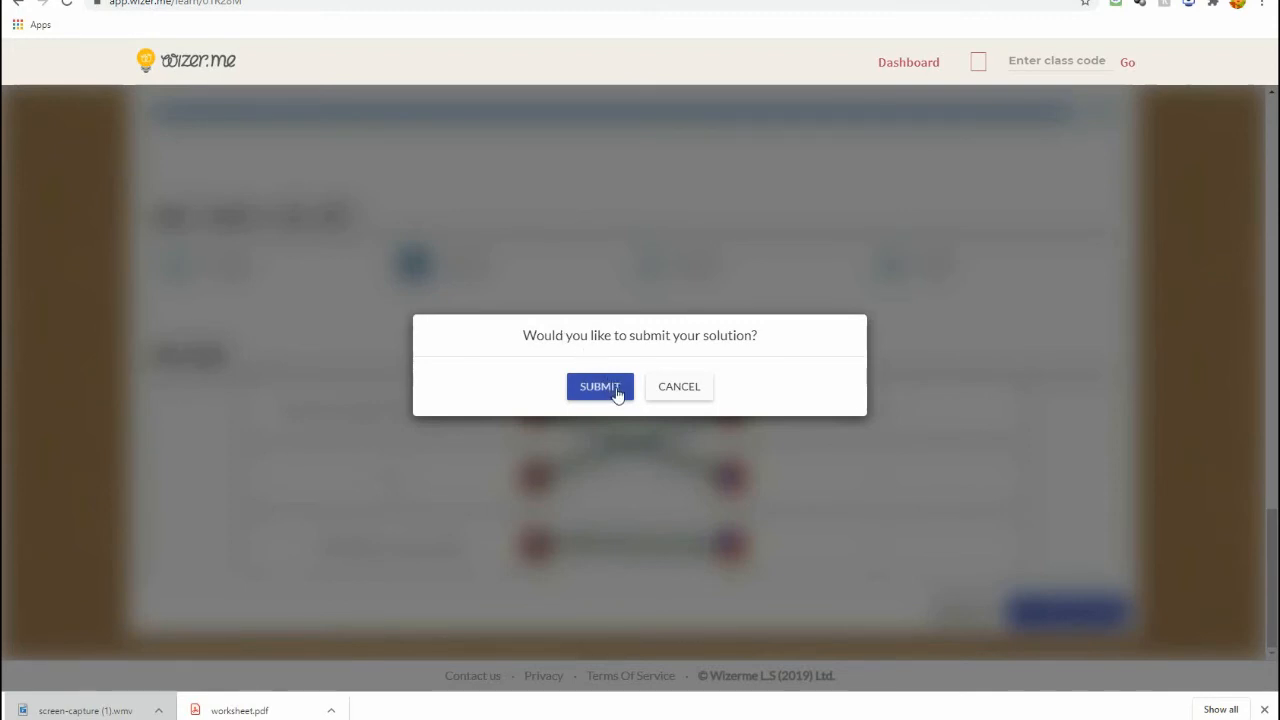
click(606, 397)
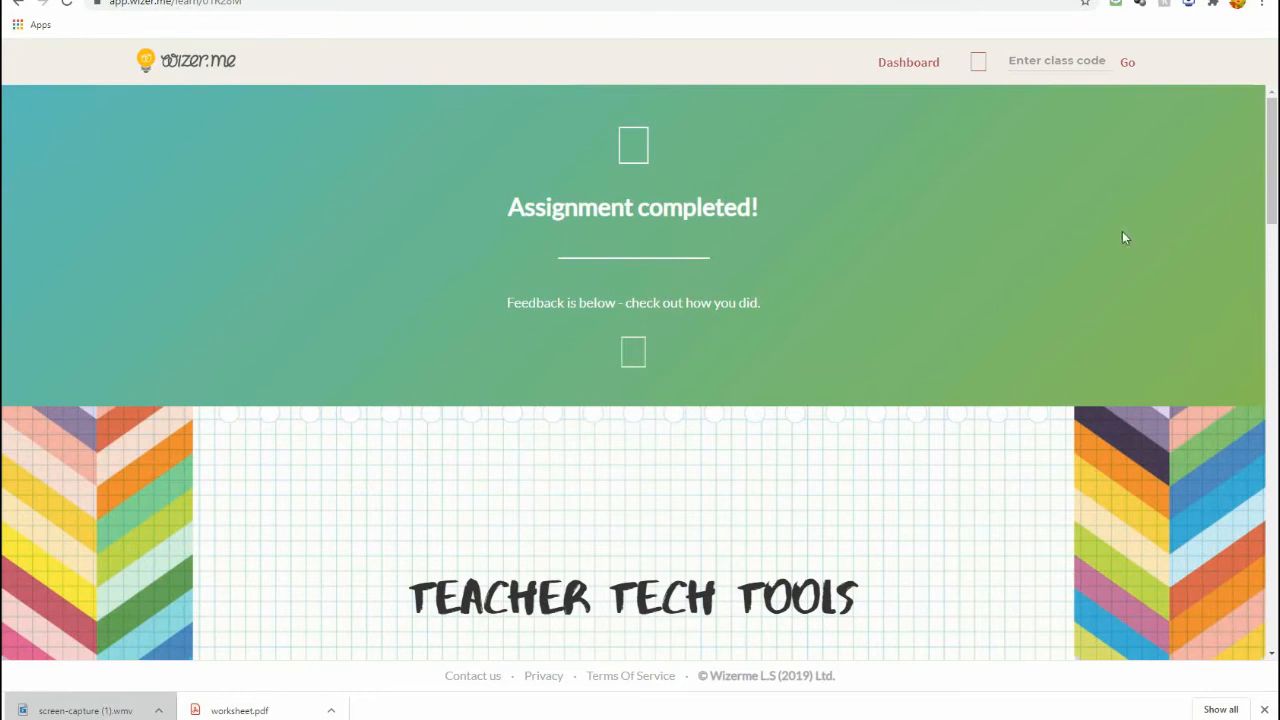
scroll(1134, 235, down, 12)
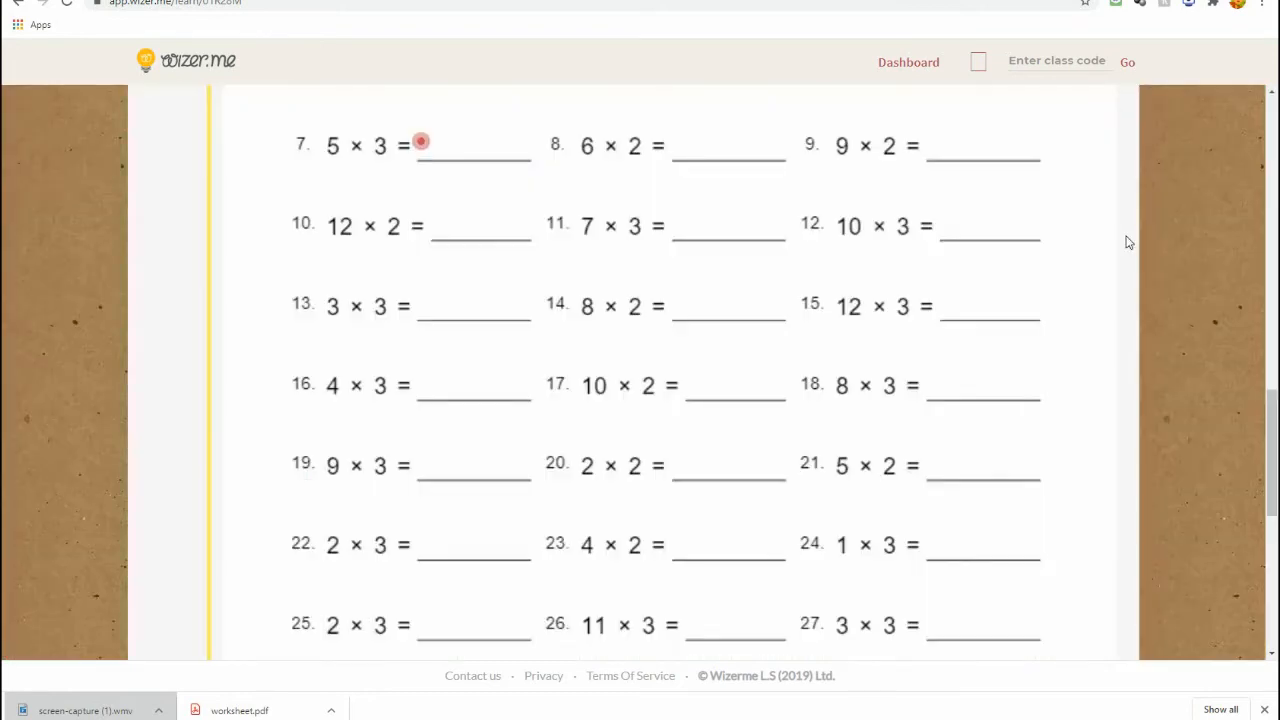
click(1268, 322)
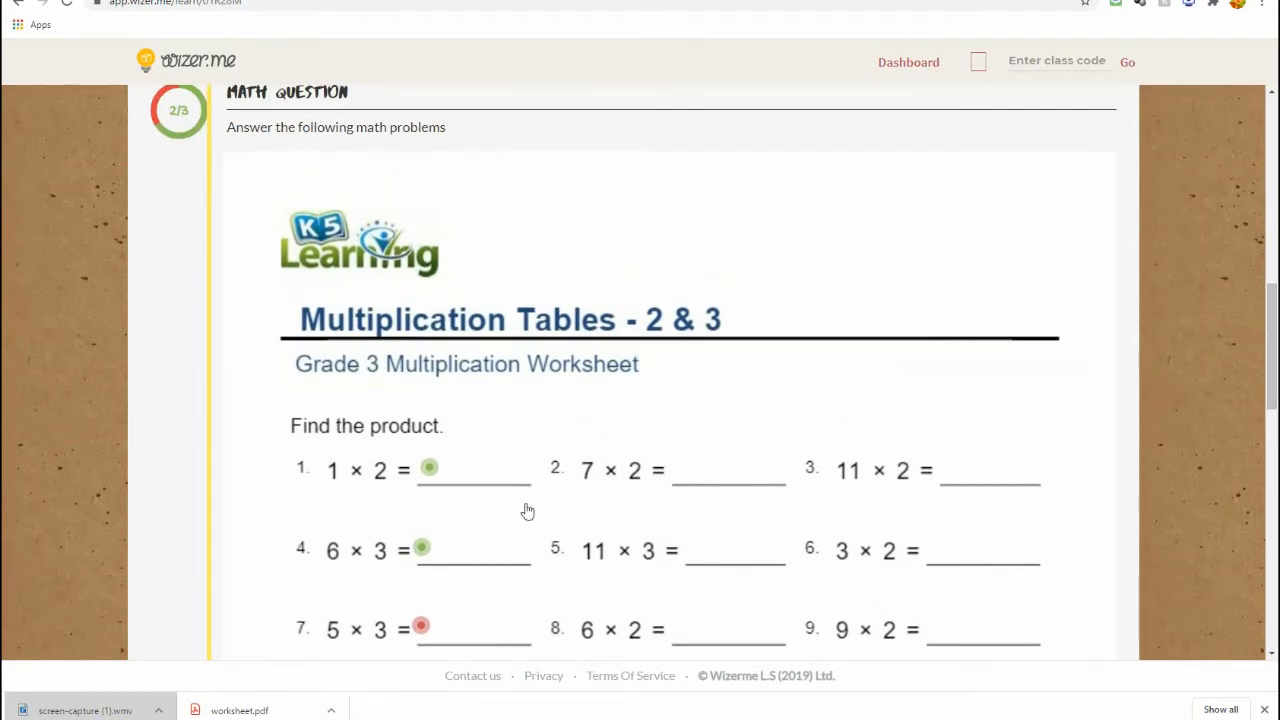